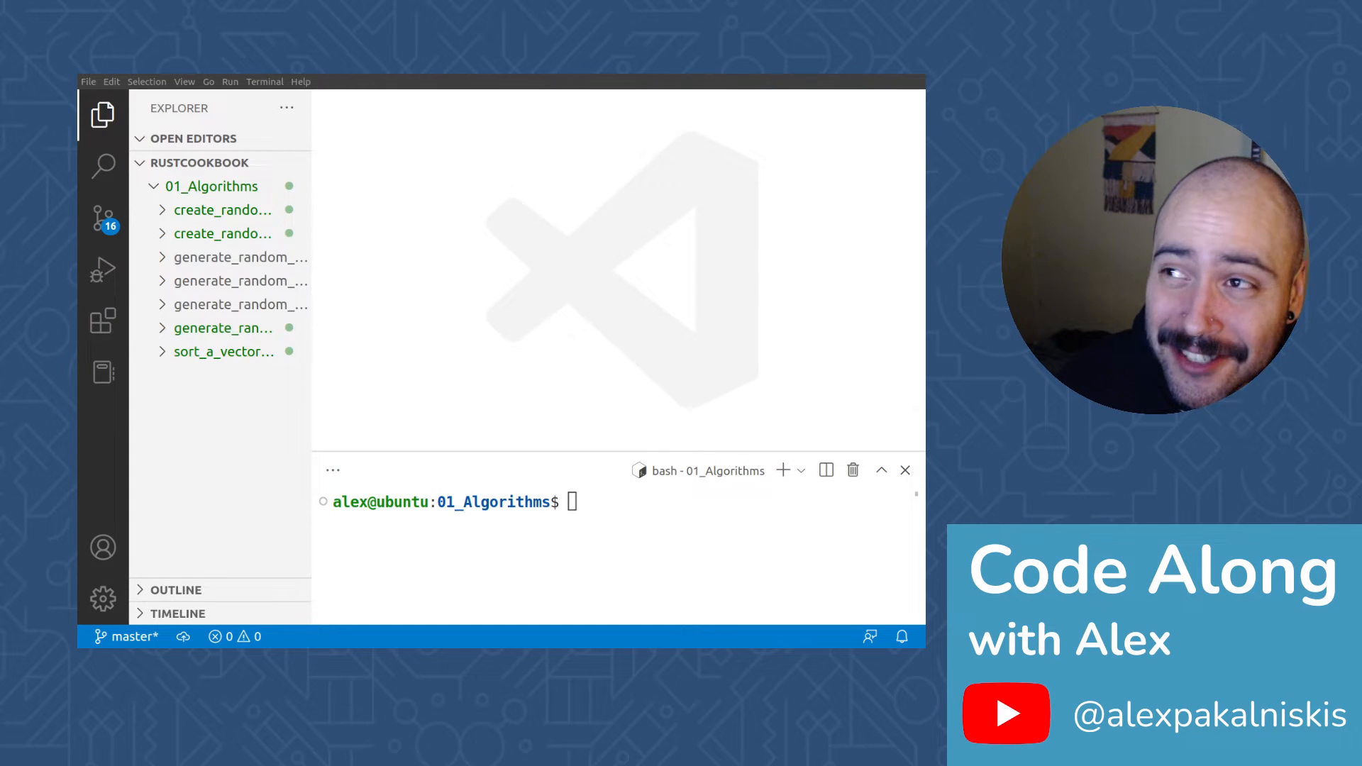
Run cargo new sort_a_vector_of_floats in the terminal and cd into the new folder
click(677, 510)
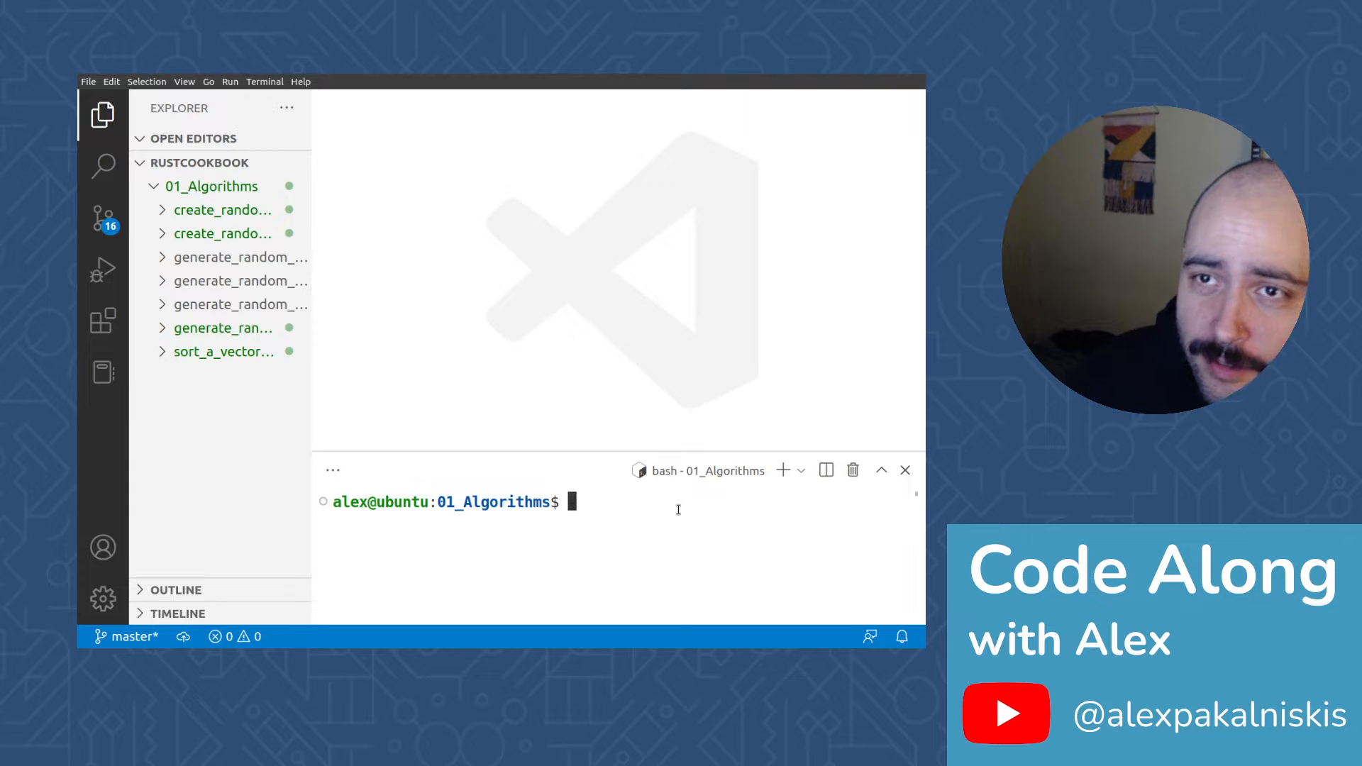
text(cargo new)
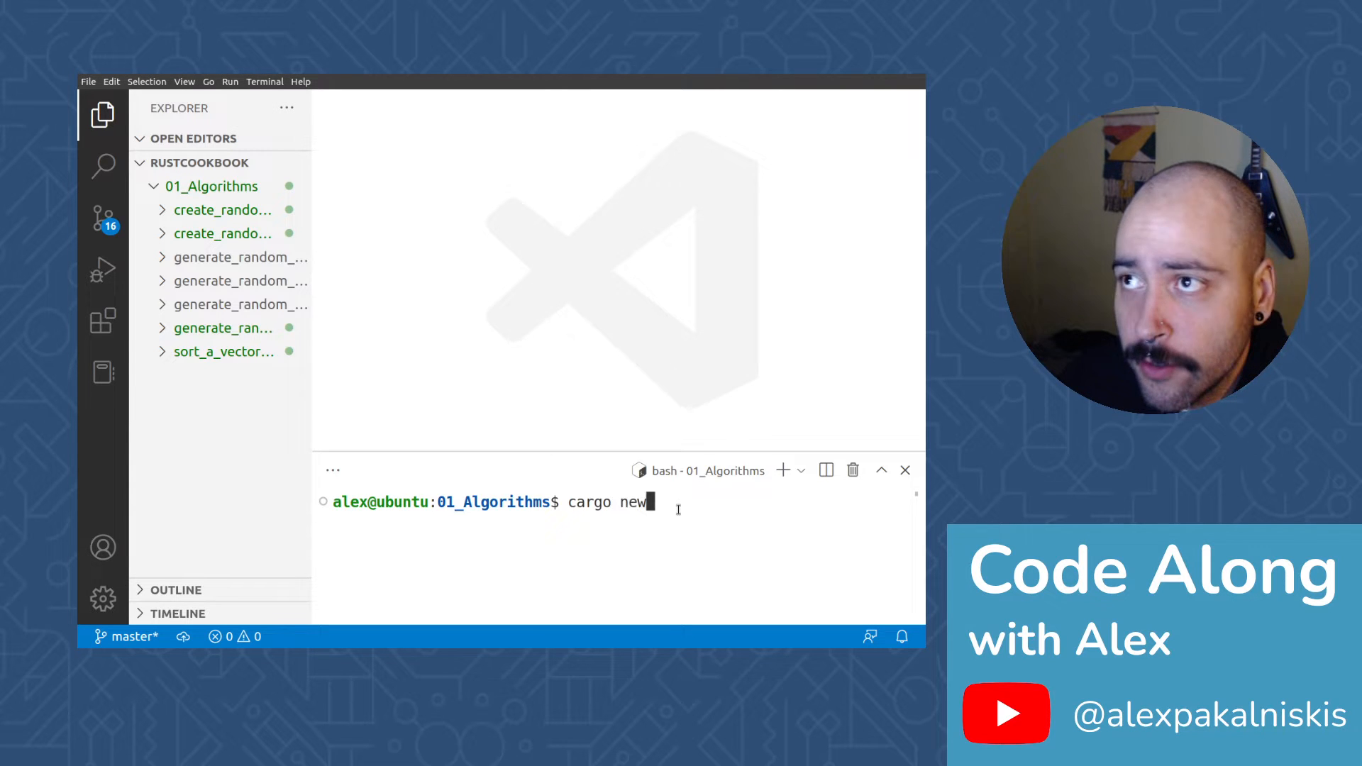
text( sort_a)
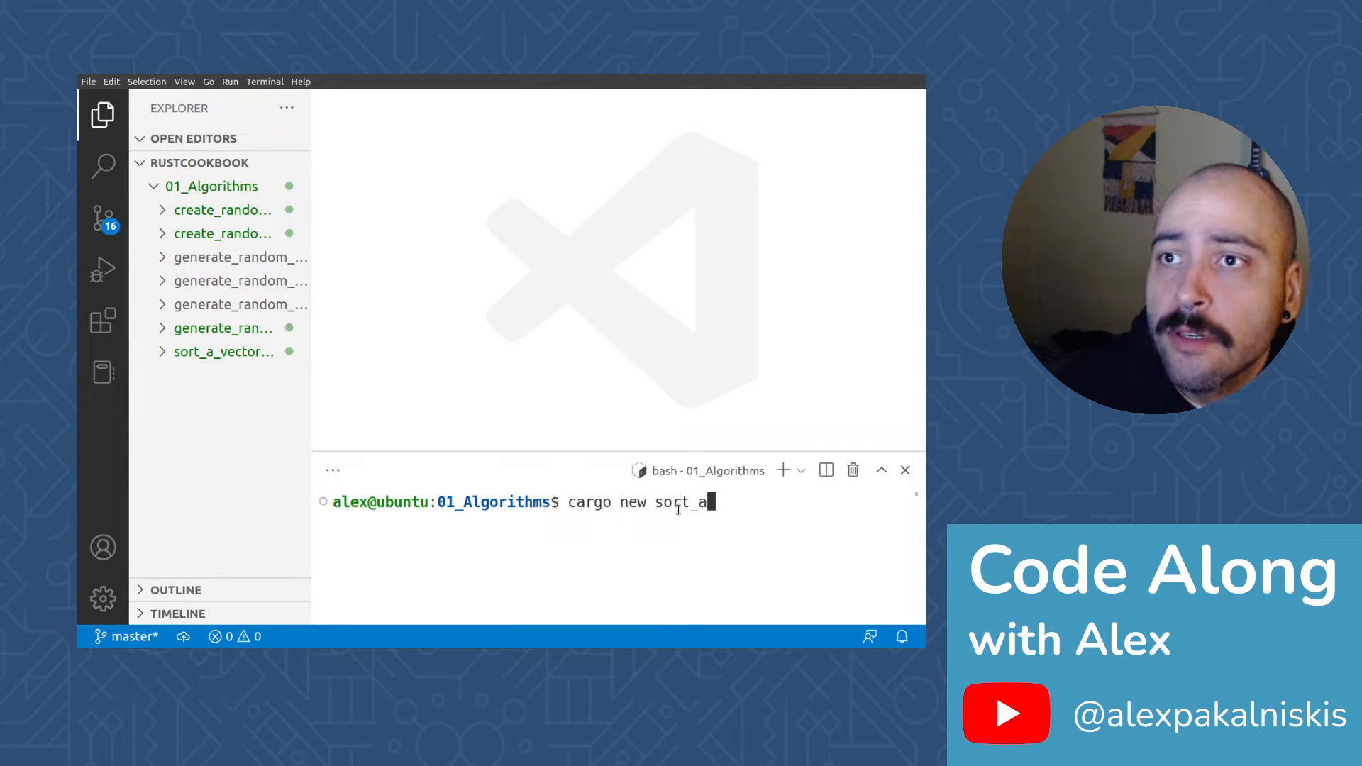
text(_va)
text(ctor_of)
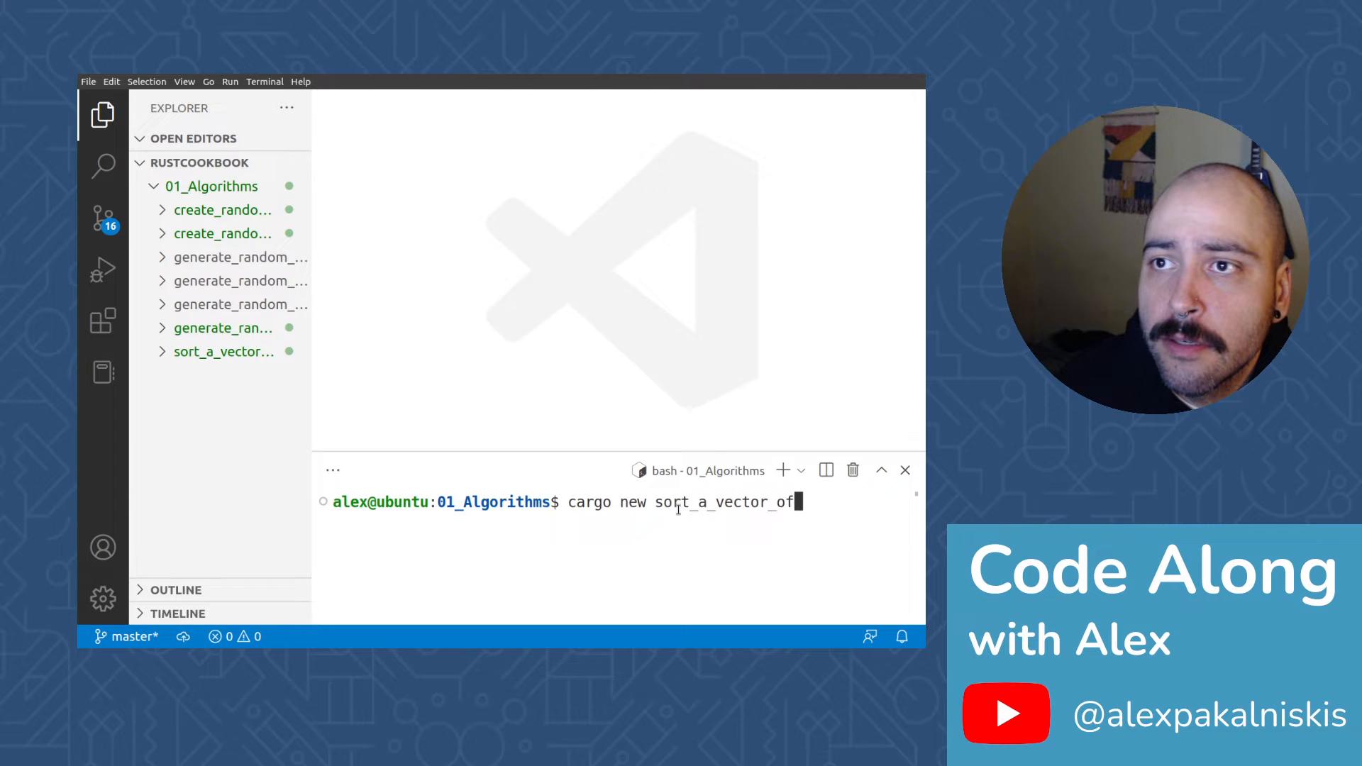
text(_floats)
key(Return)
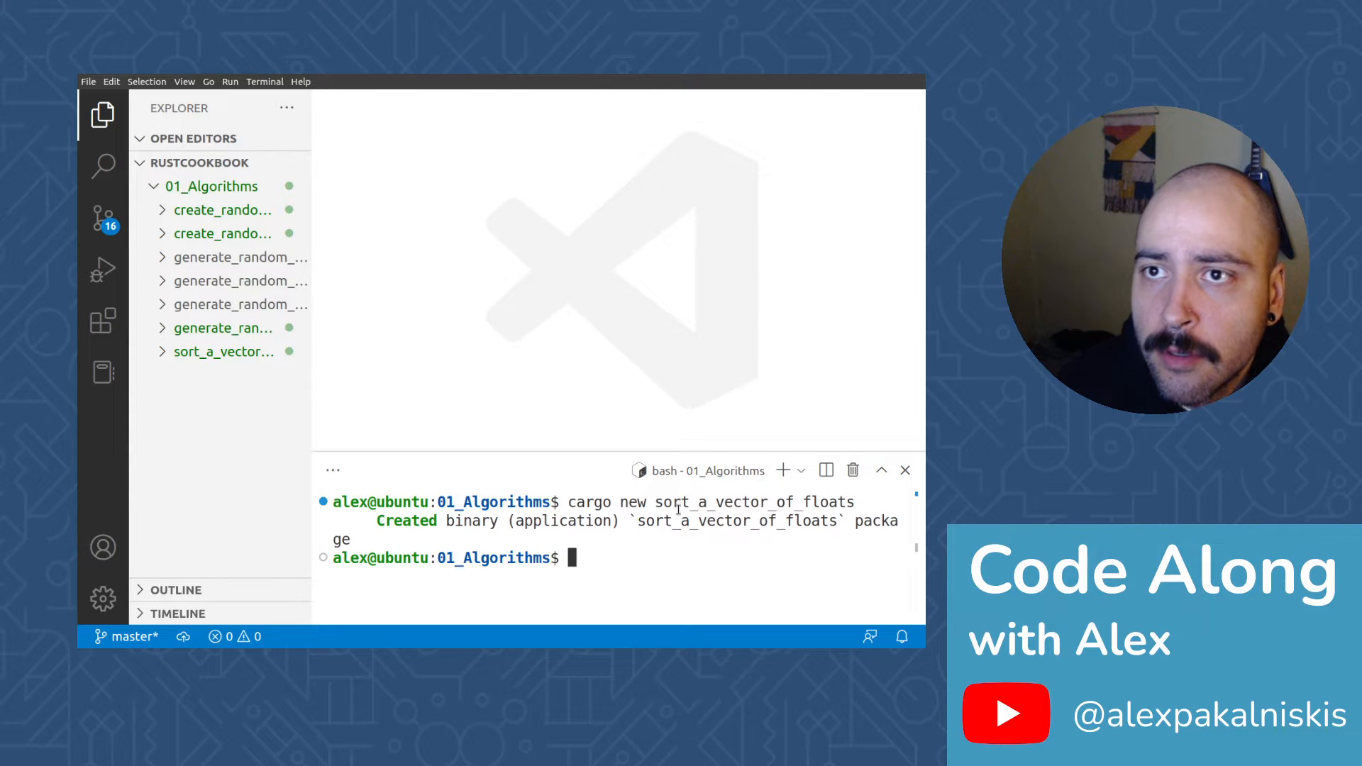
text(cd sort_a_vector_of_)
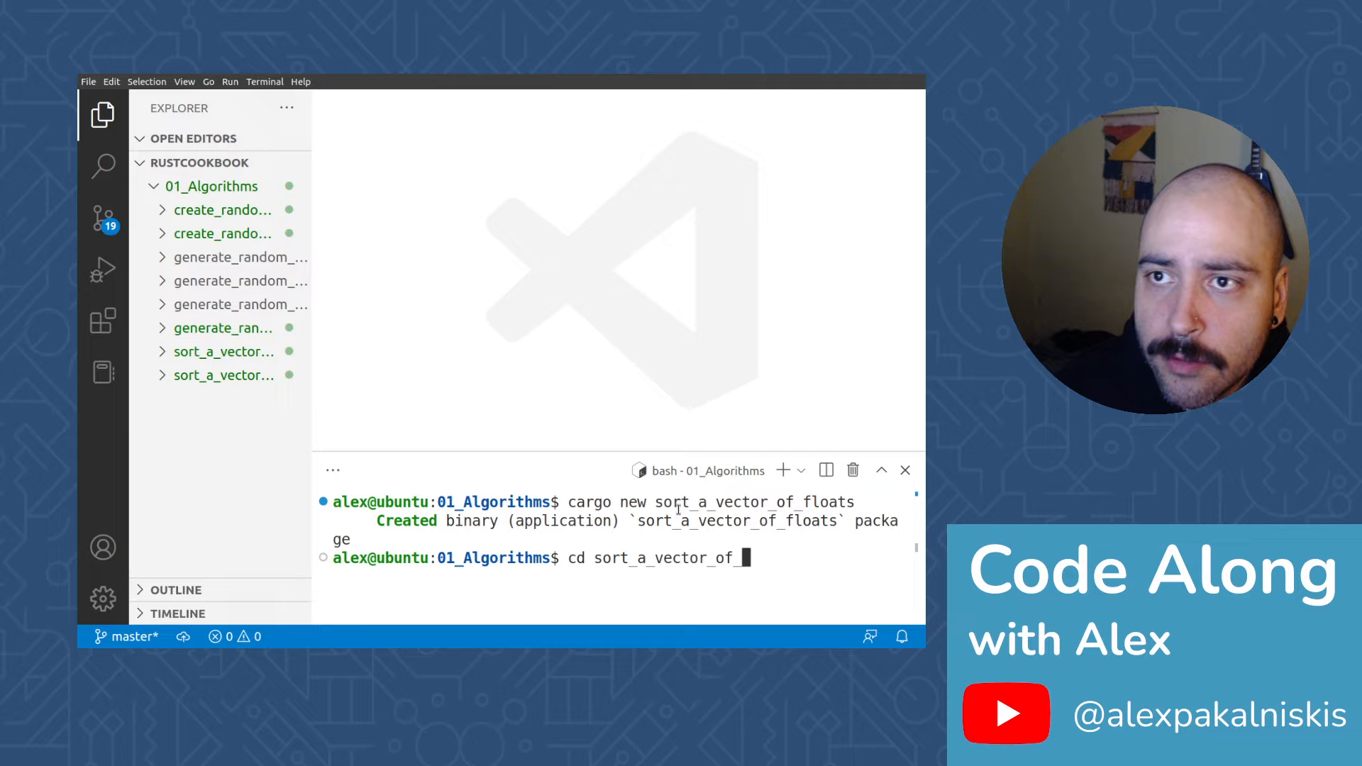
text(fl)
key(Tab)
key(Return)
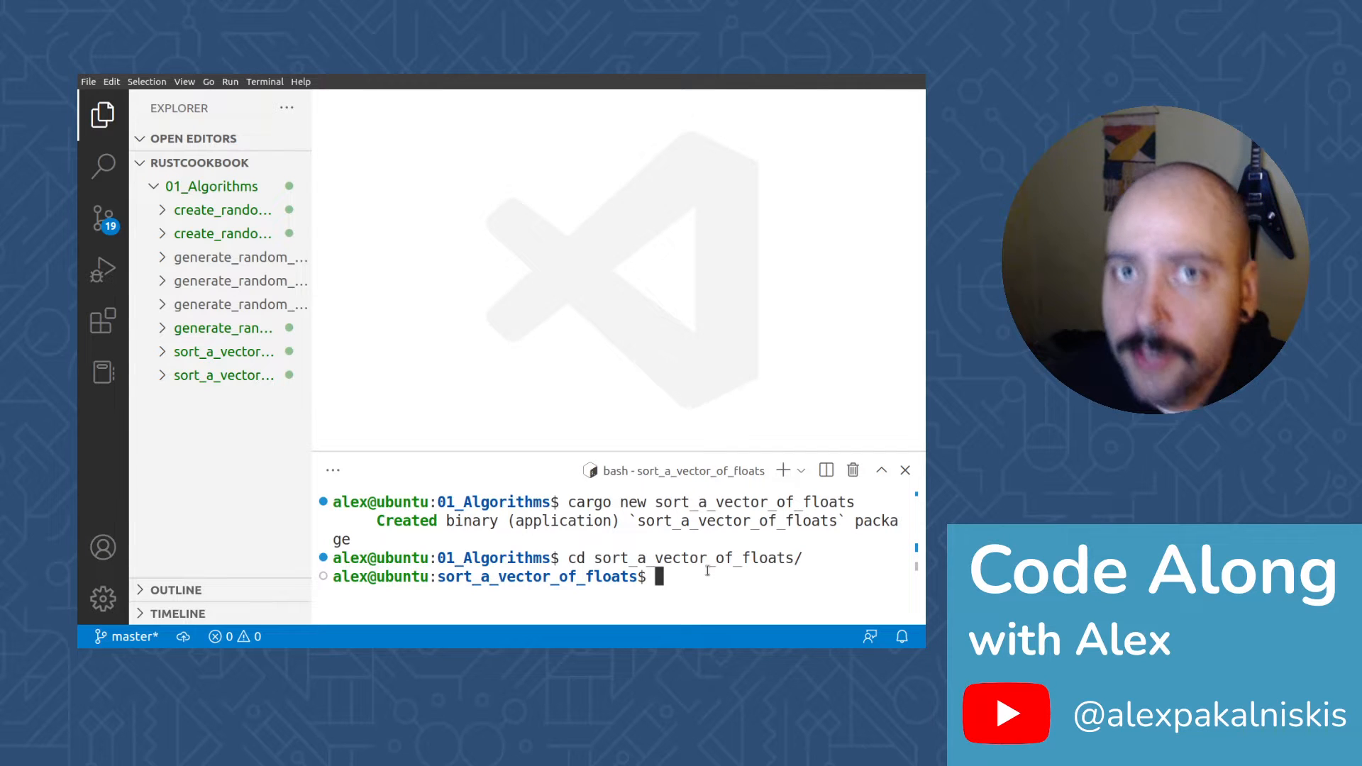
Expand the sort_a_vector_of_floats project folder in the Explorer, collapsing the integers project
click(223, 374)
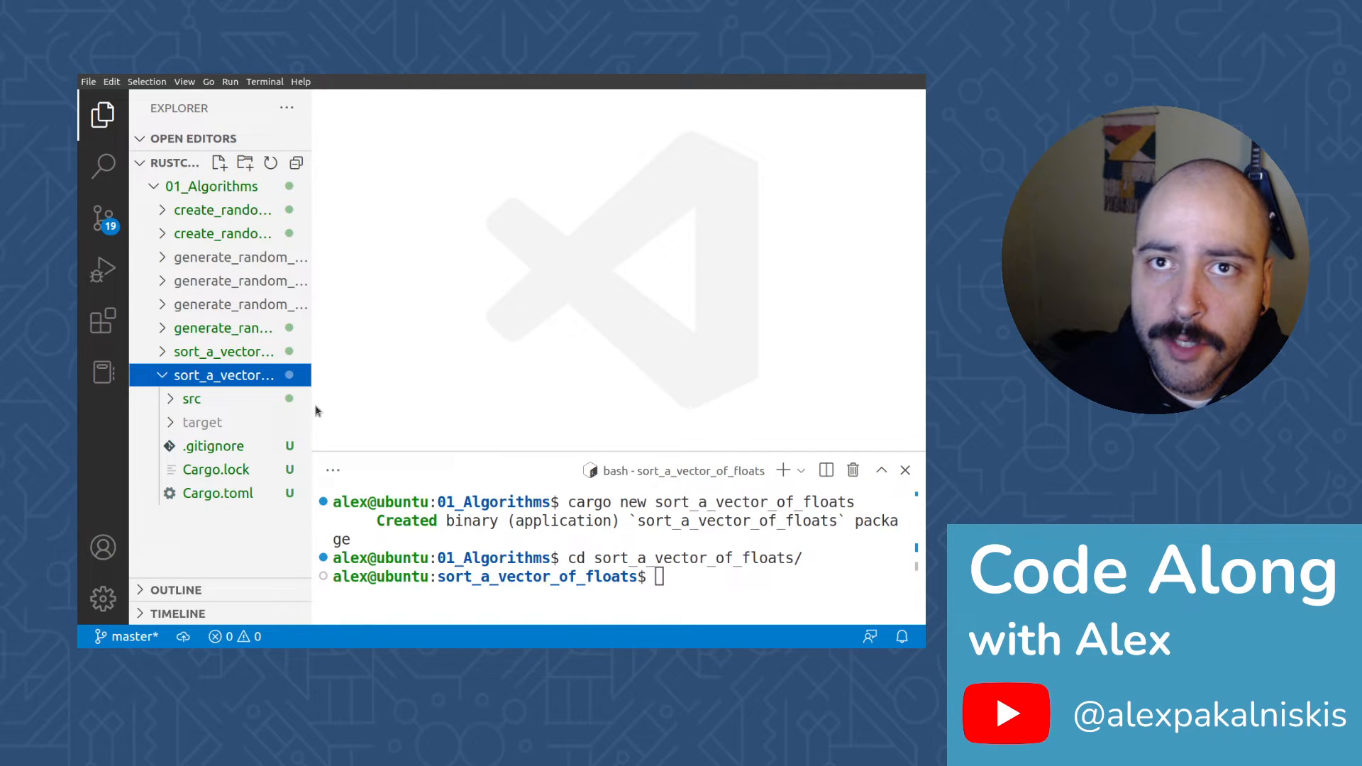
drag(308, 405, 417, 406)
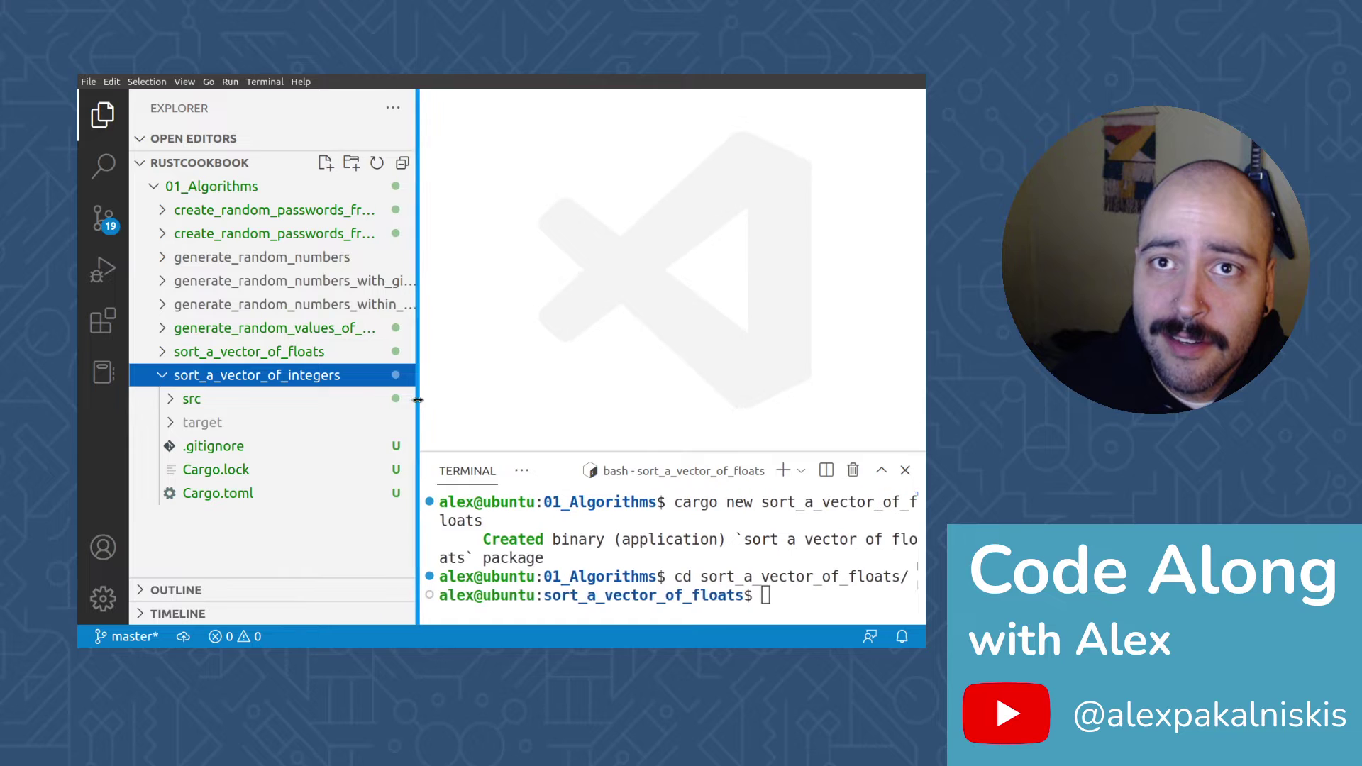
click(191, 375)
click(248, 351)
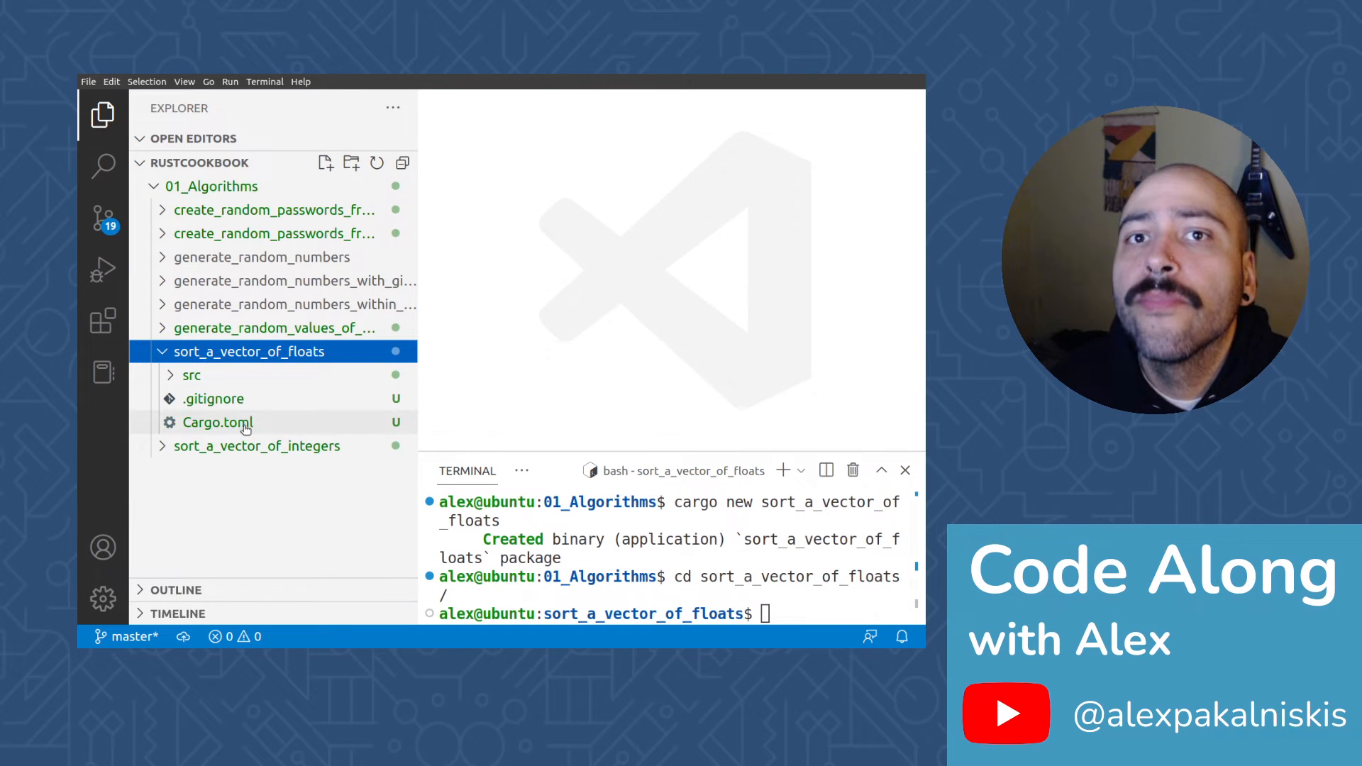
Inspect Cargo.toml, close it, and expand the src folder
click(217, 433)
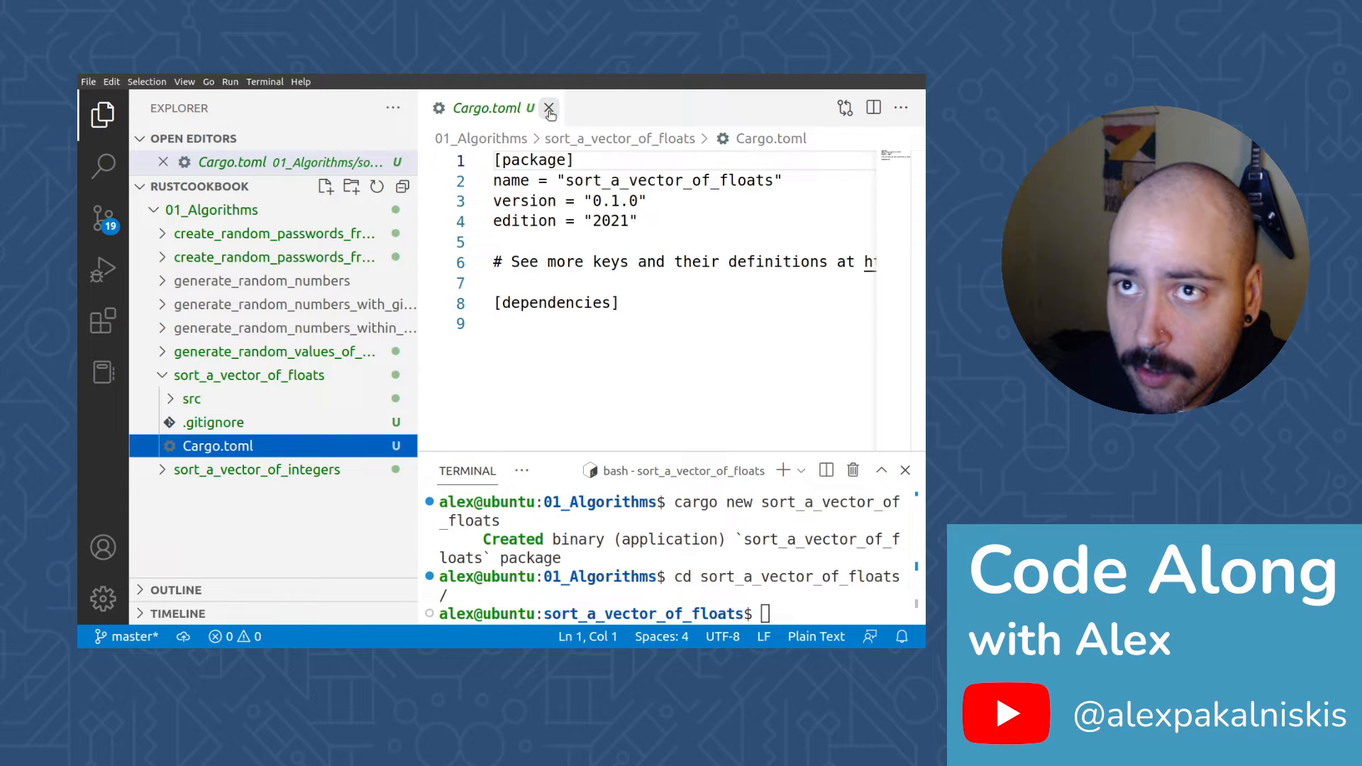
click(550, 110)
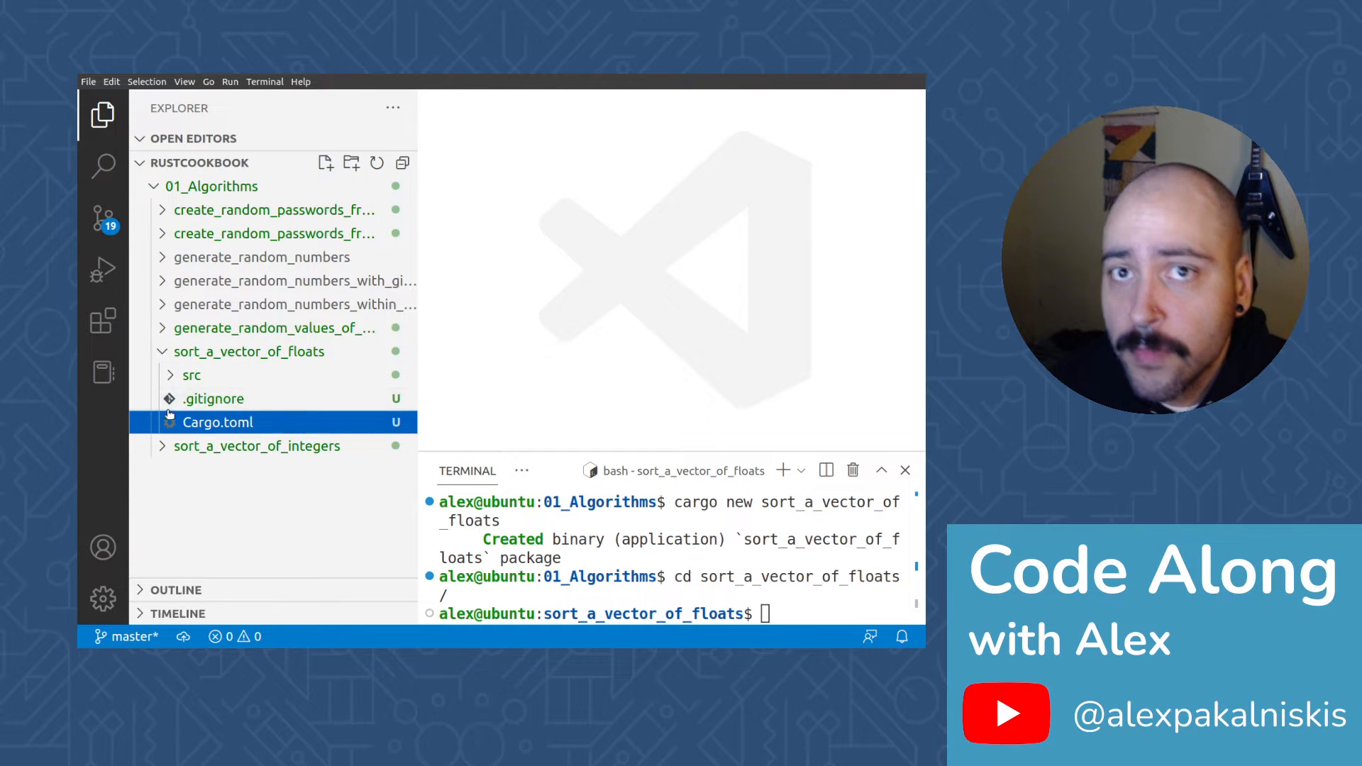
click(190, 374)
In main.rs replace the println line with let mut vec = vec![1.1, 1.15, 5.5, 1.123, 2.0]
click(213, 397)
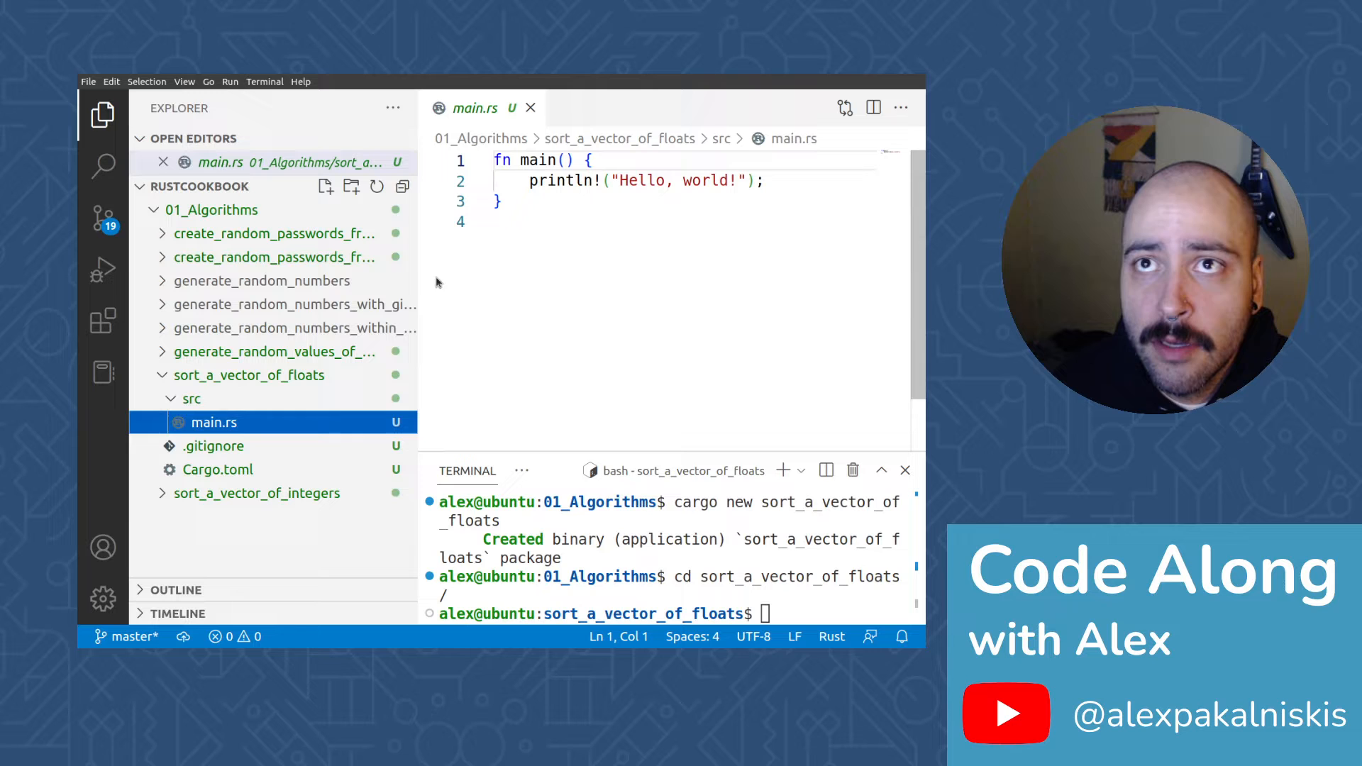
drag(419, 312, 218, 302)
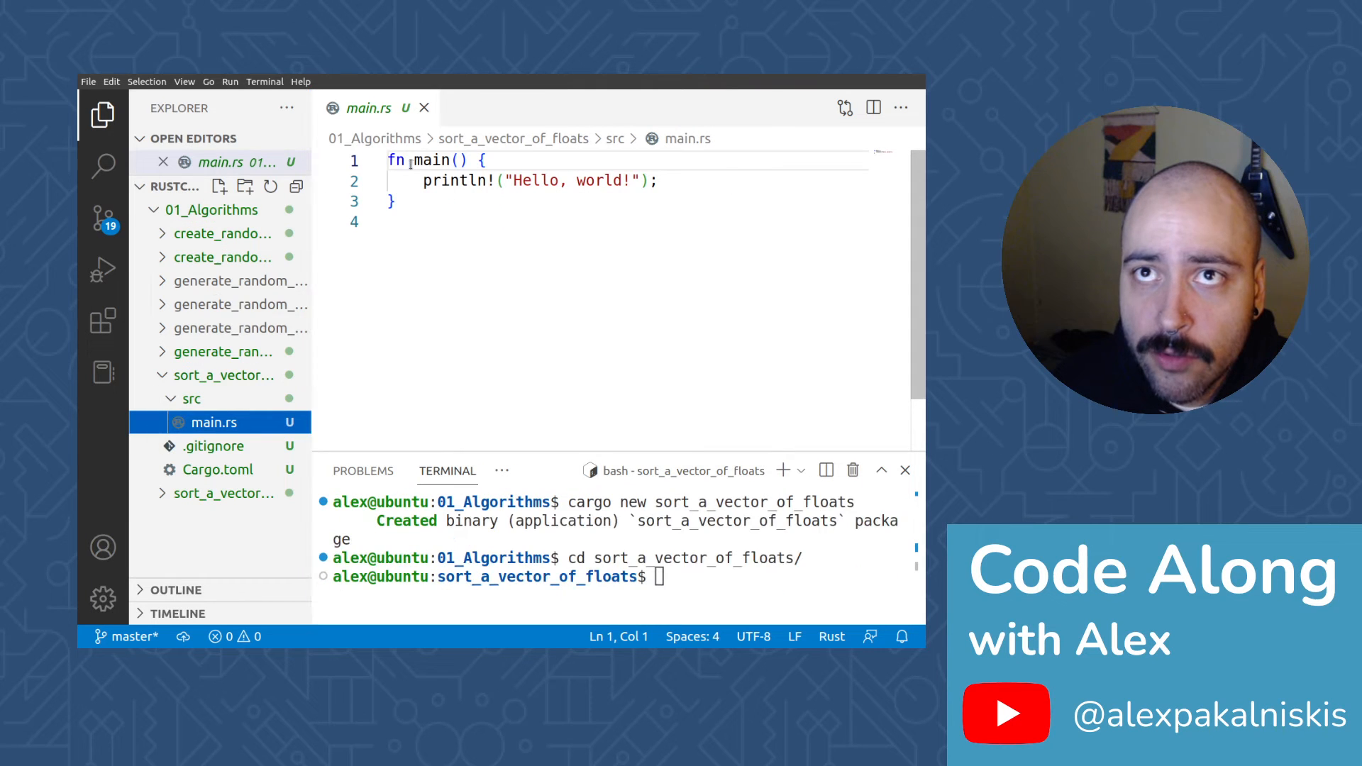
drag(423, 180, 683, 179)
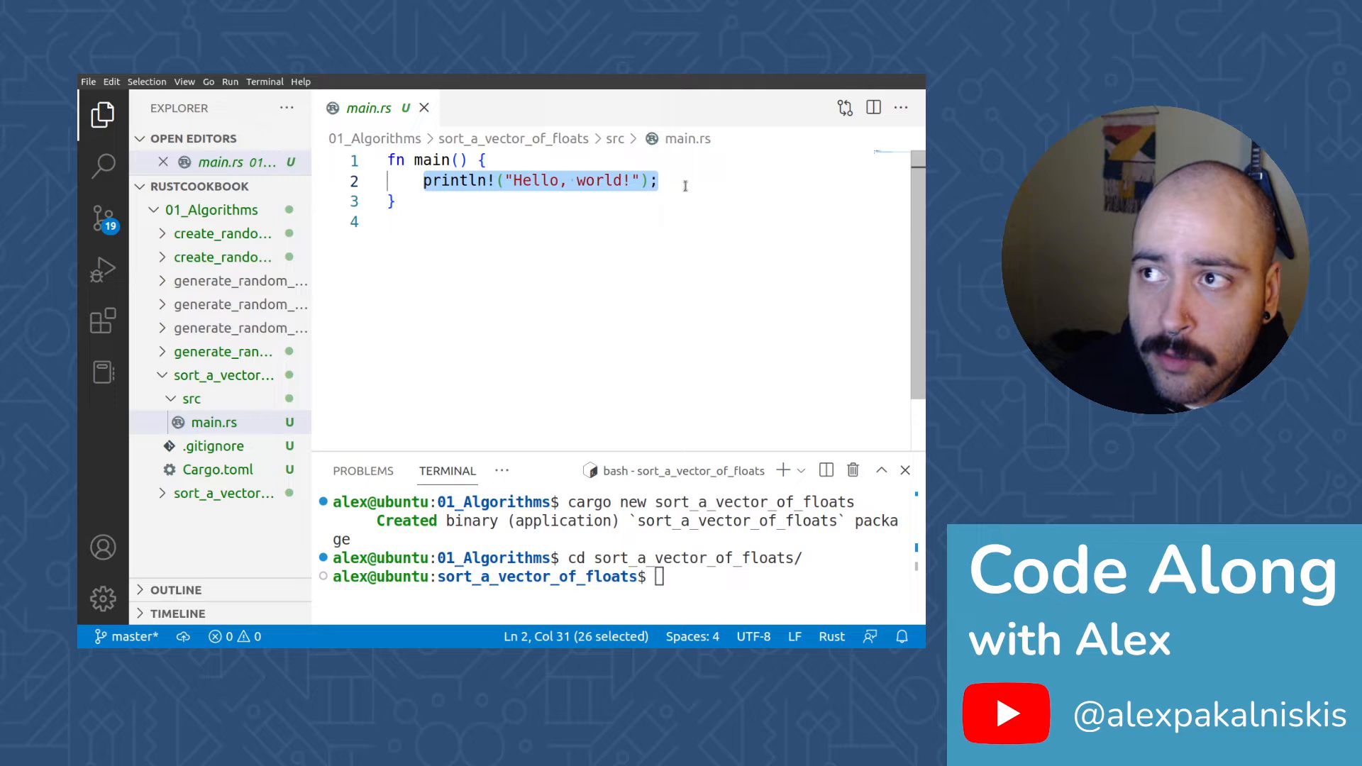
text(let mut )
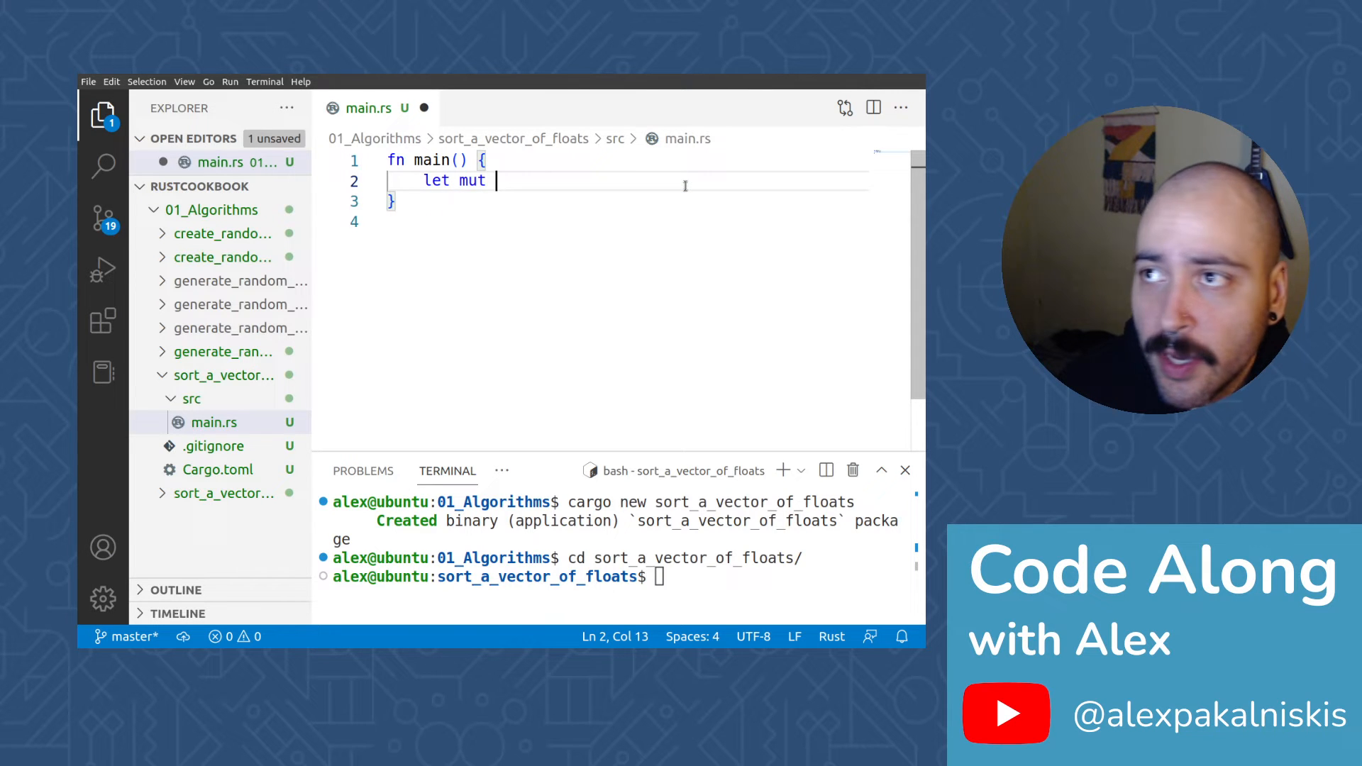
text(vec = vv)
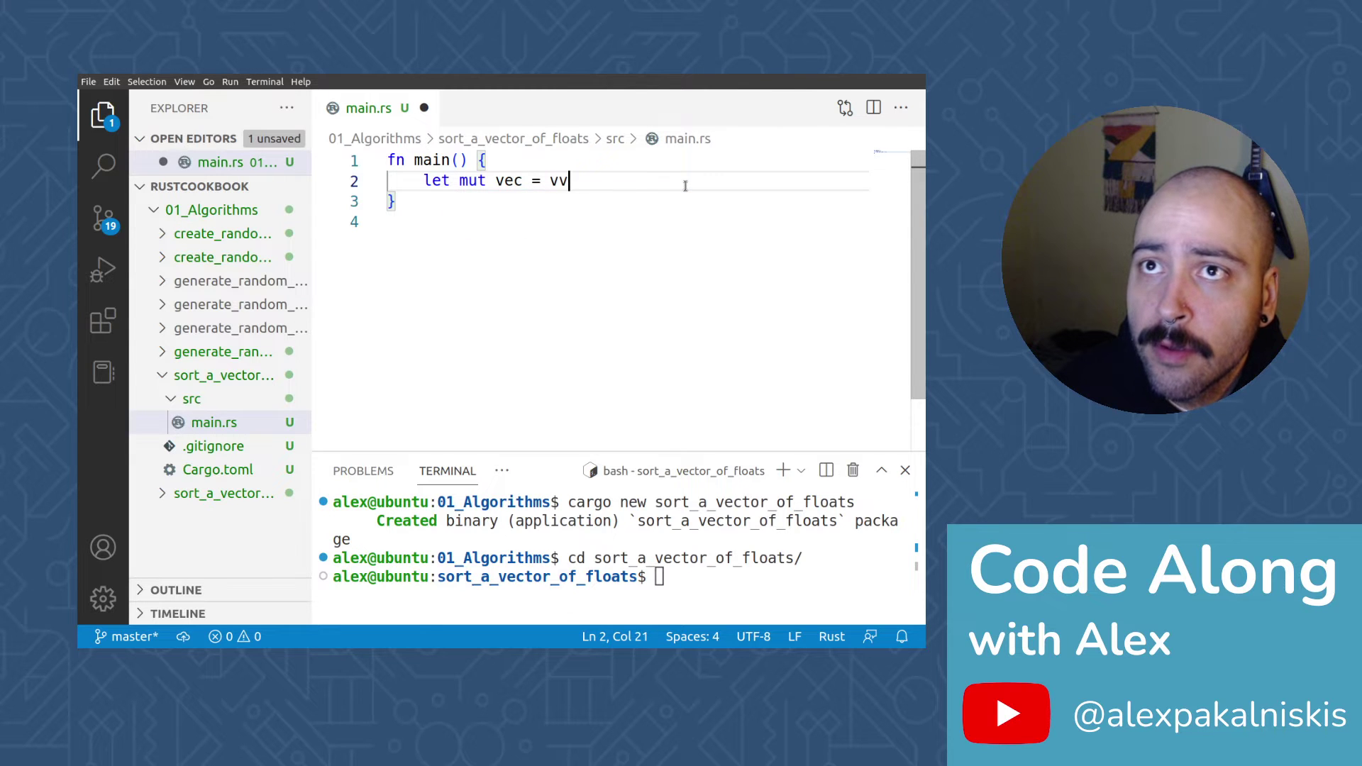
key(BackSpace)
text(ec!)
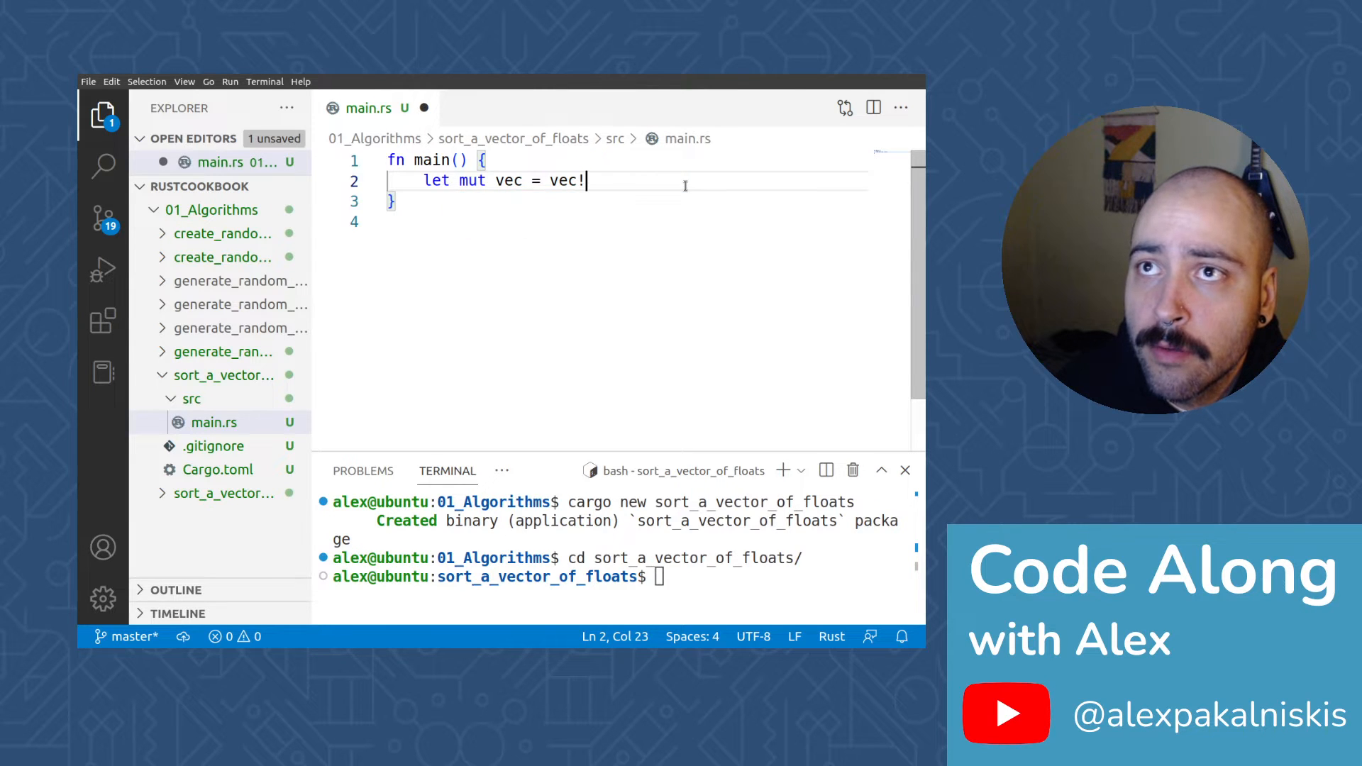
text([1.1)
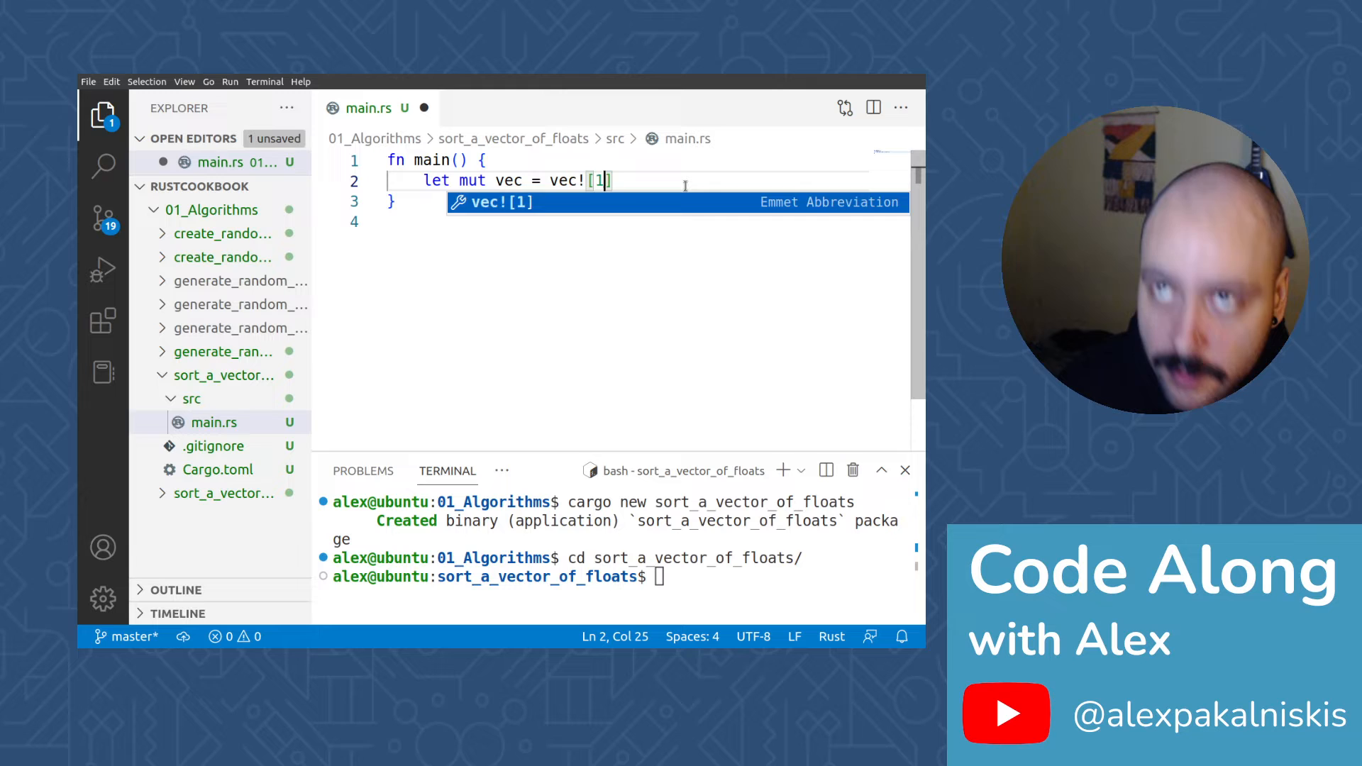
text(, )
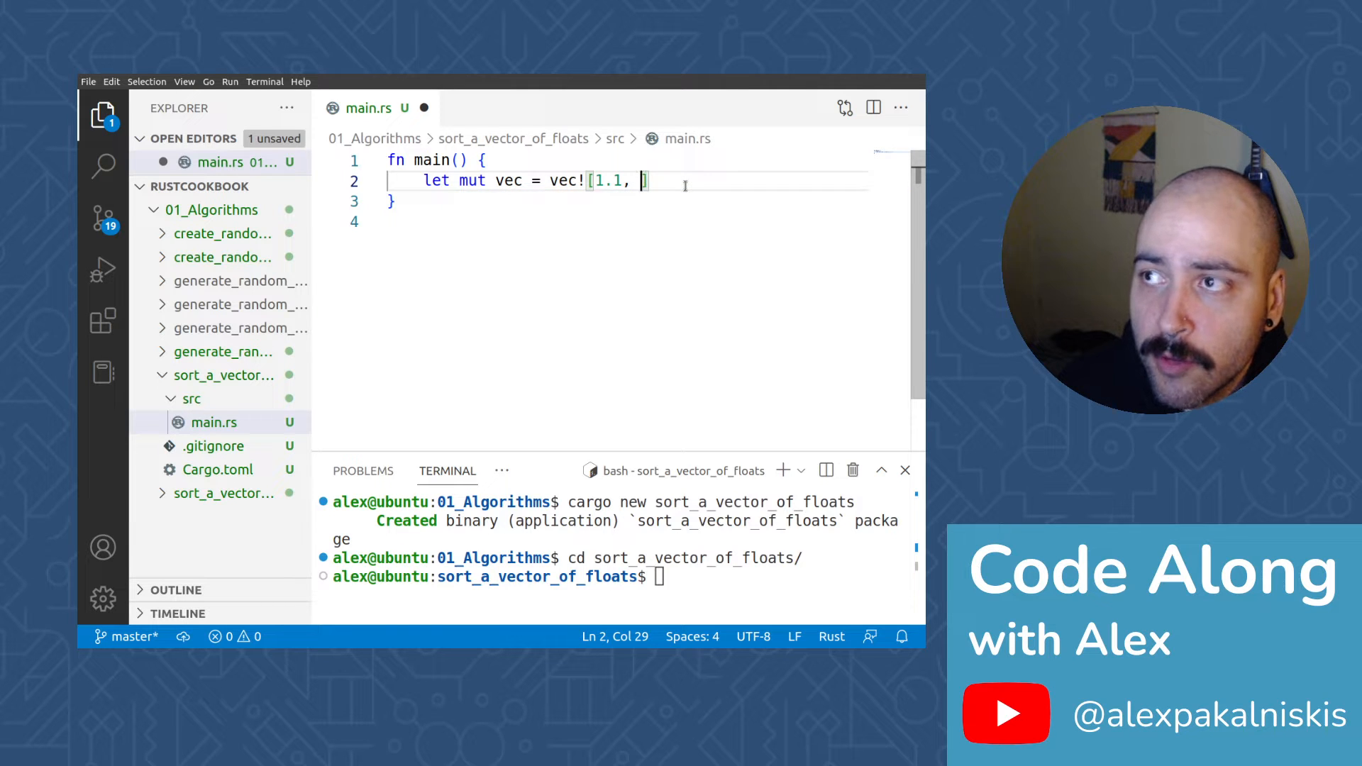
text(1.15)
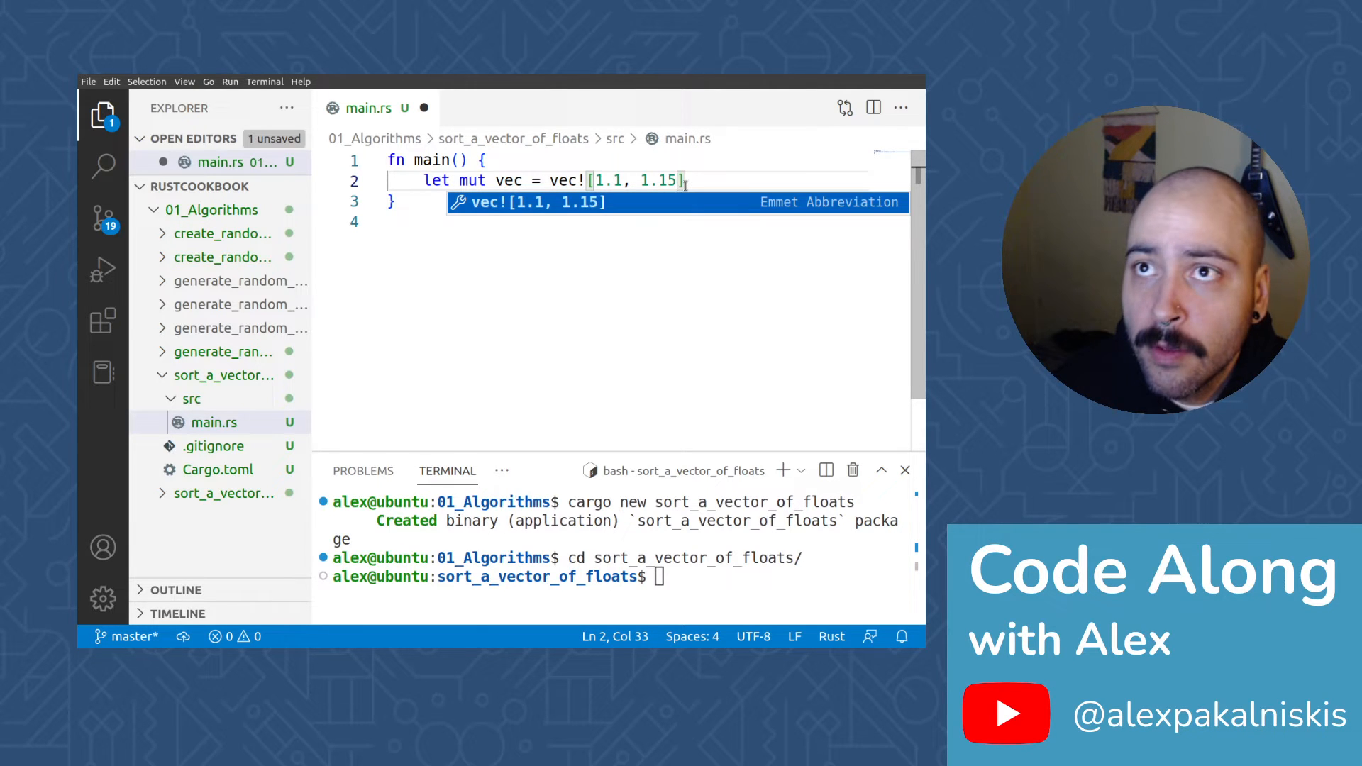
text(, )
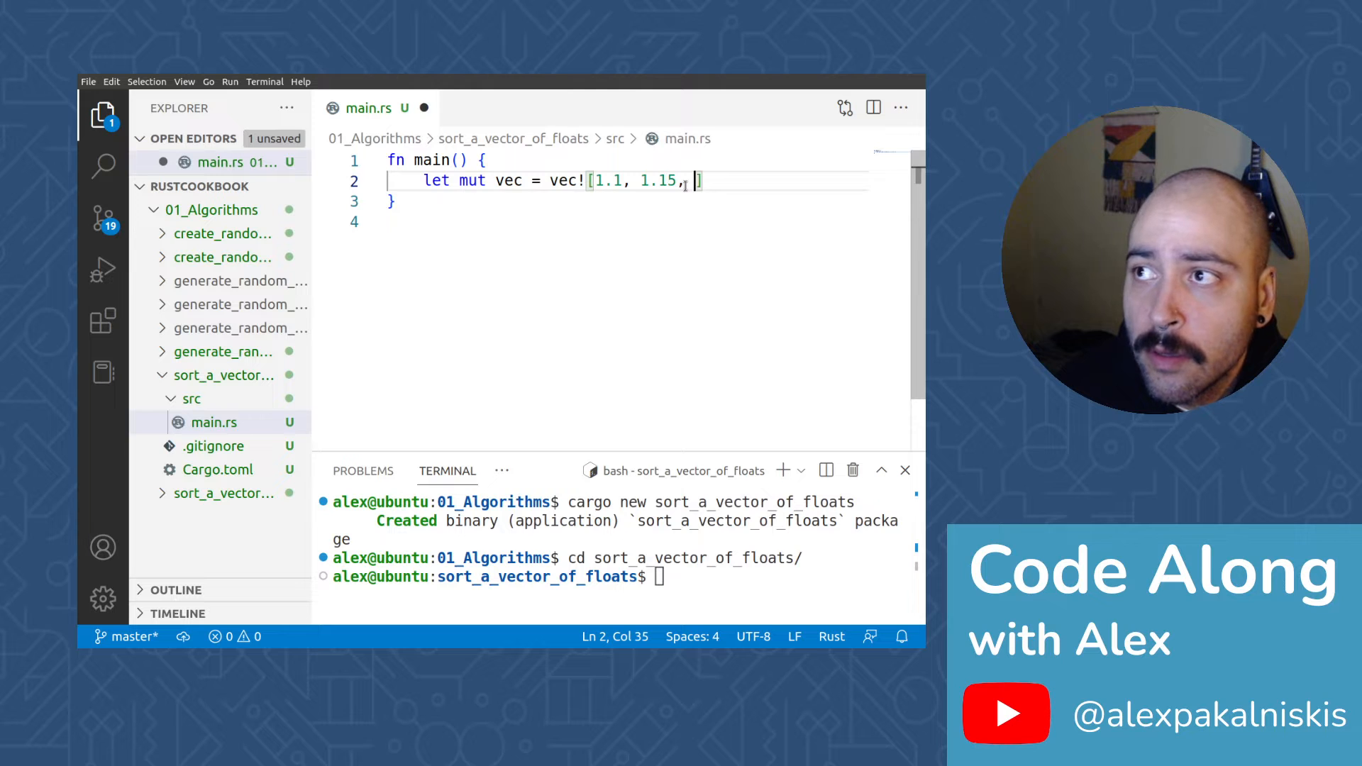
text(5.5, )
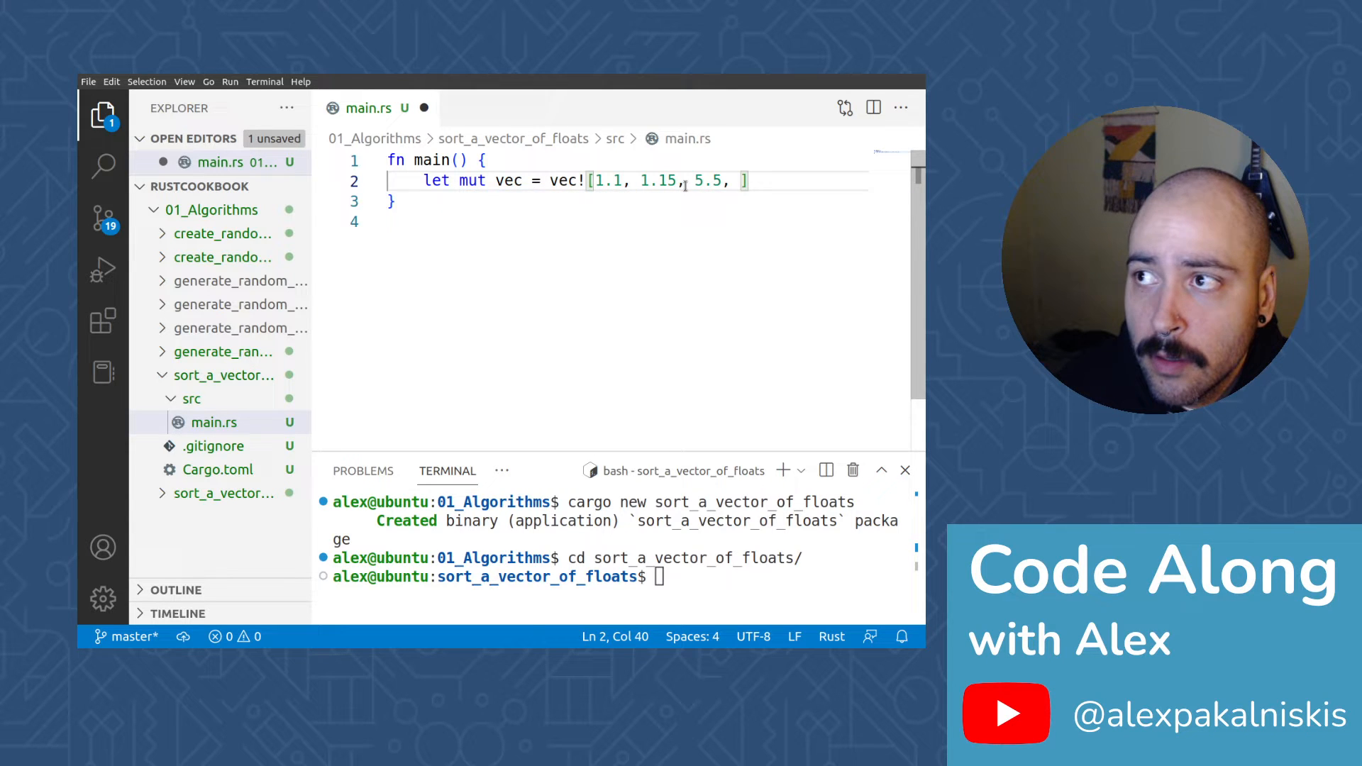
text(1.123)
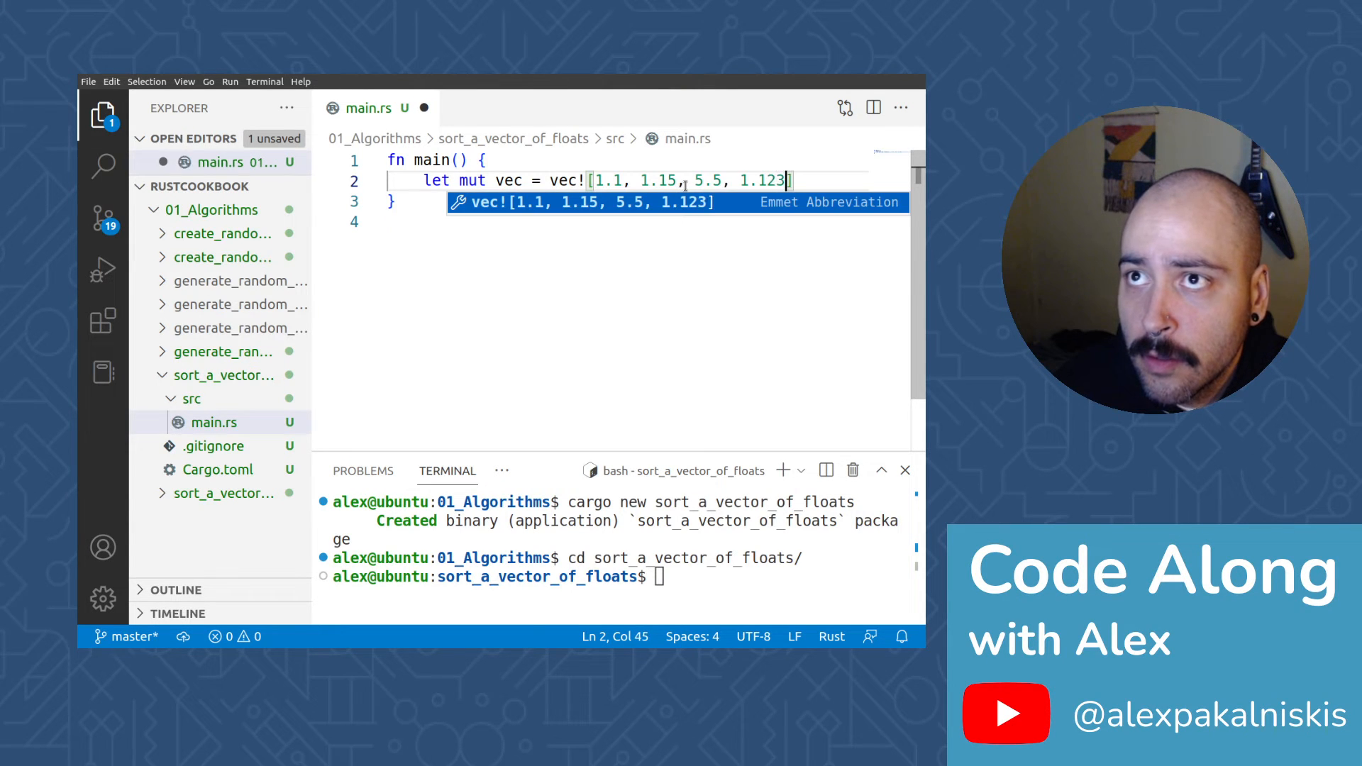
text(, )
text(2.0)
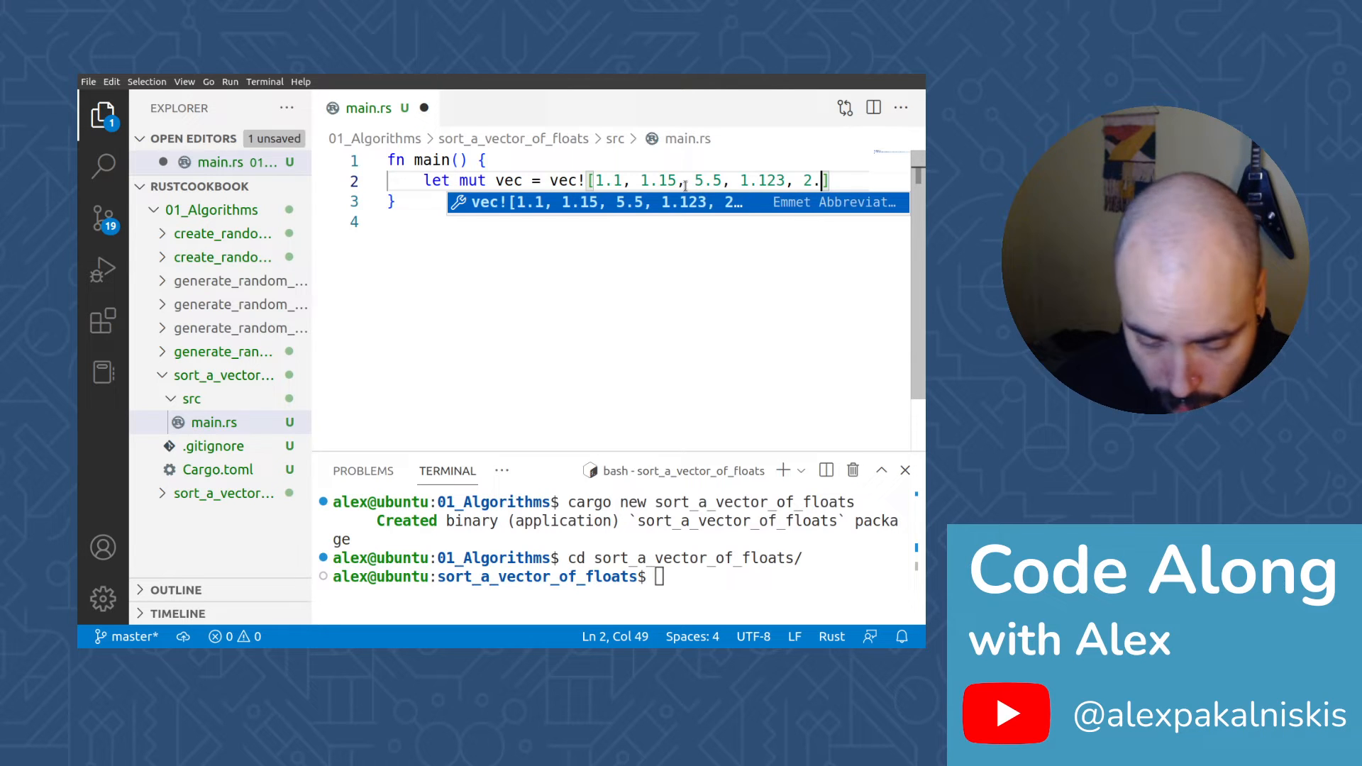
Add vec.sort_by(|a, b| a.partial_cmp(b).unwrap()); on a new line below the vector
key(End)
text(;)
key(Return)
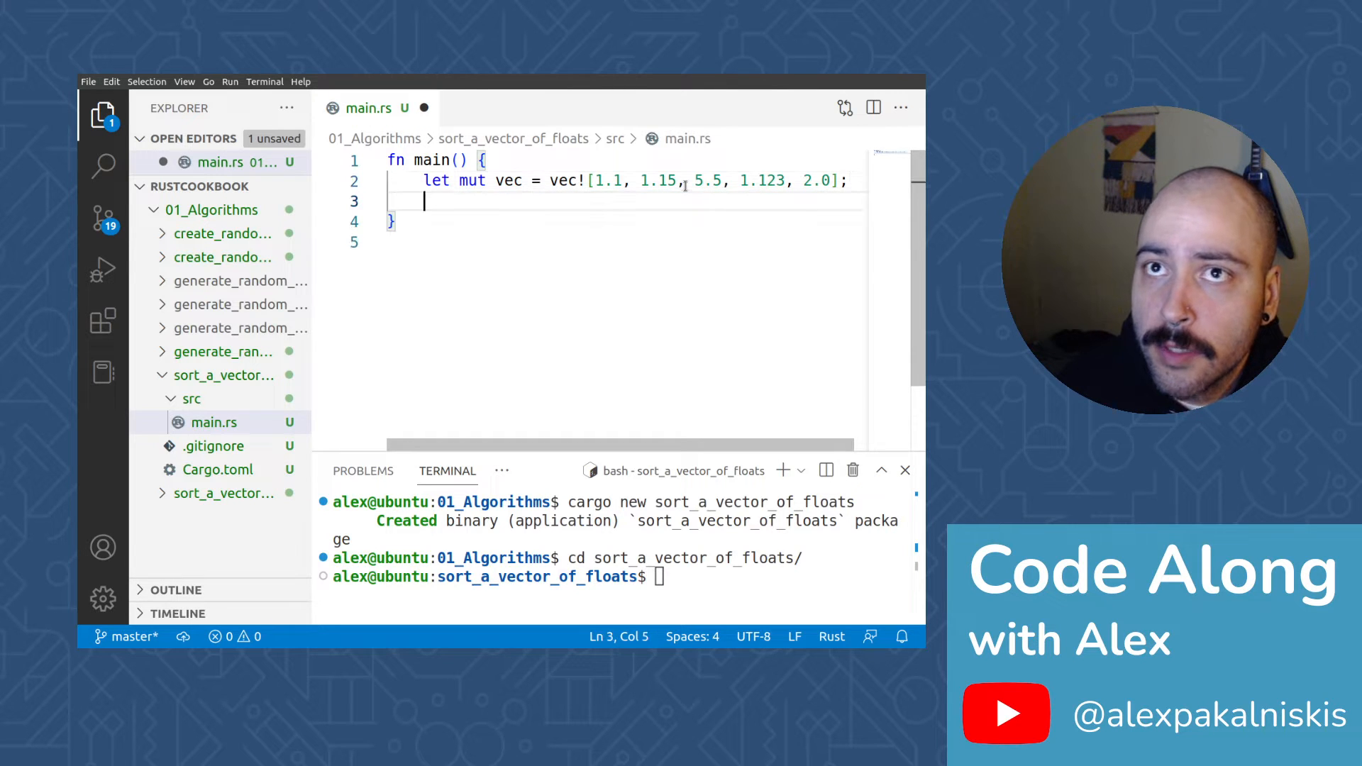
key(Return)
text(vec)
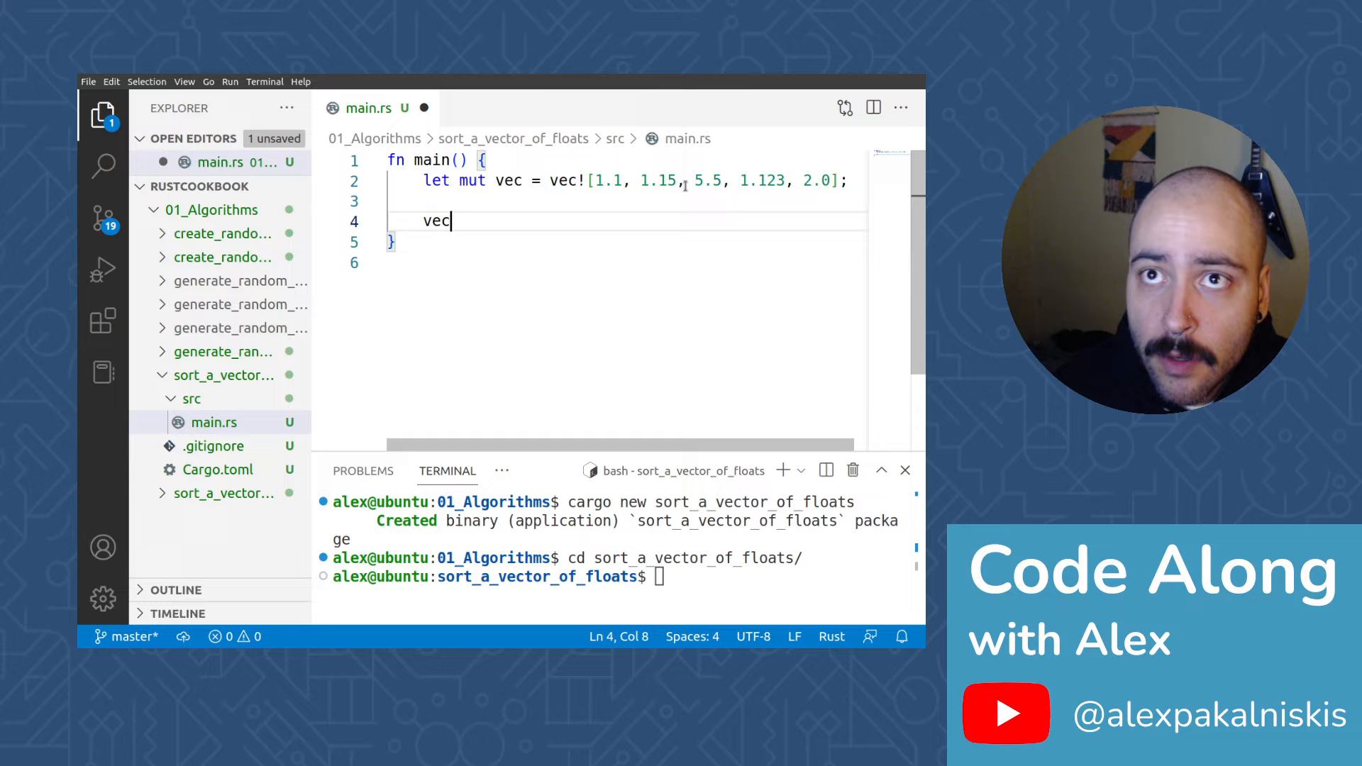
text(.sort)
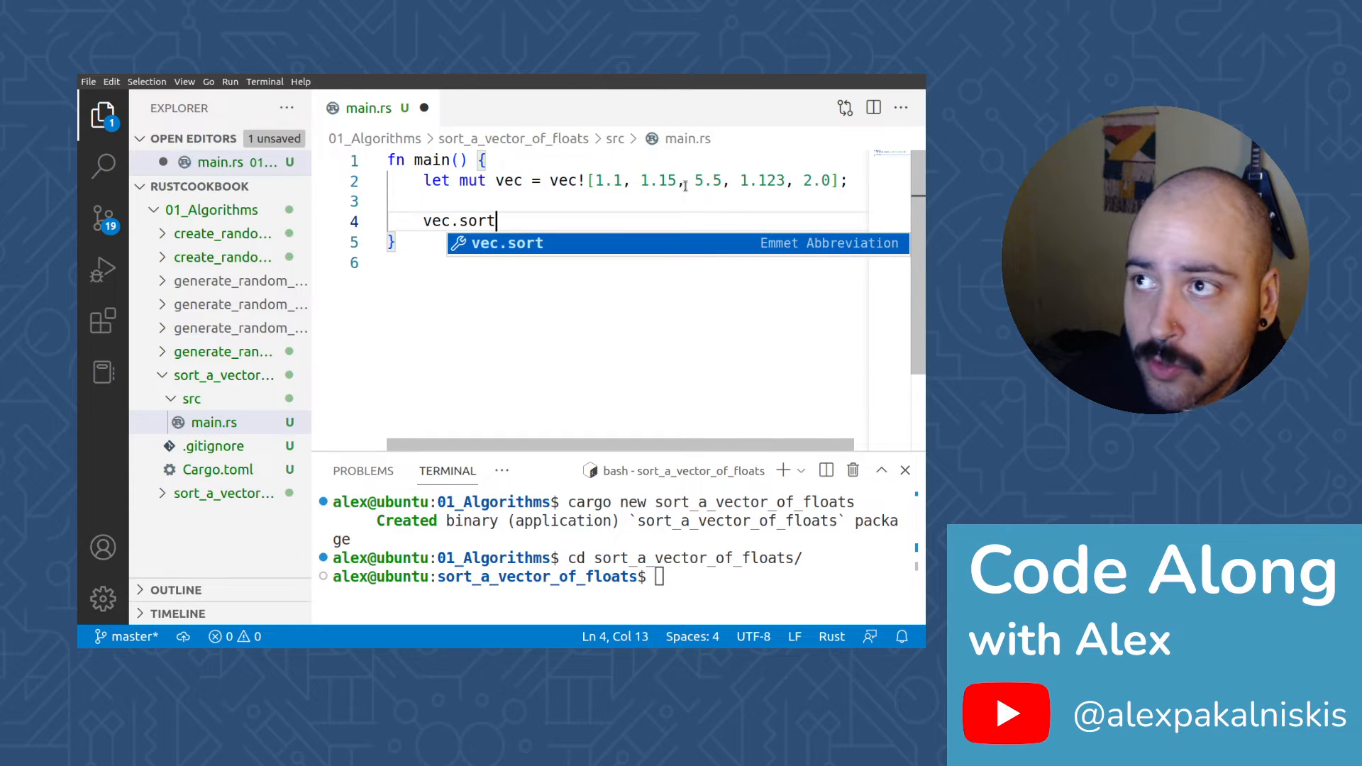
text(_by()
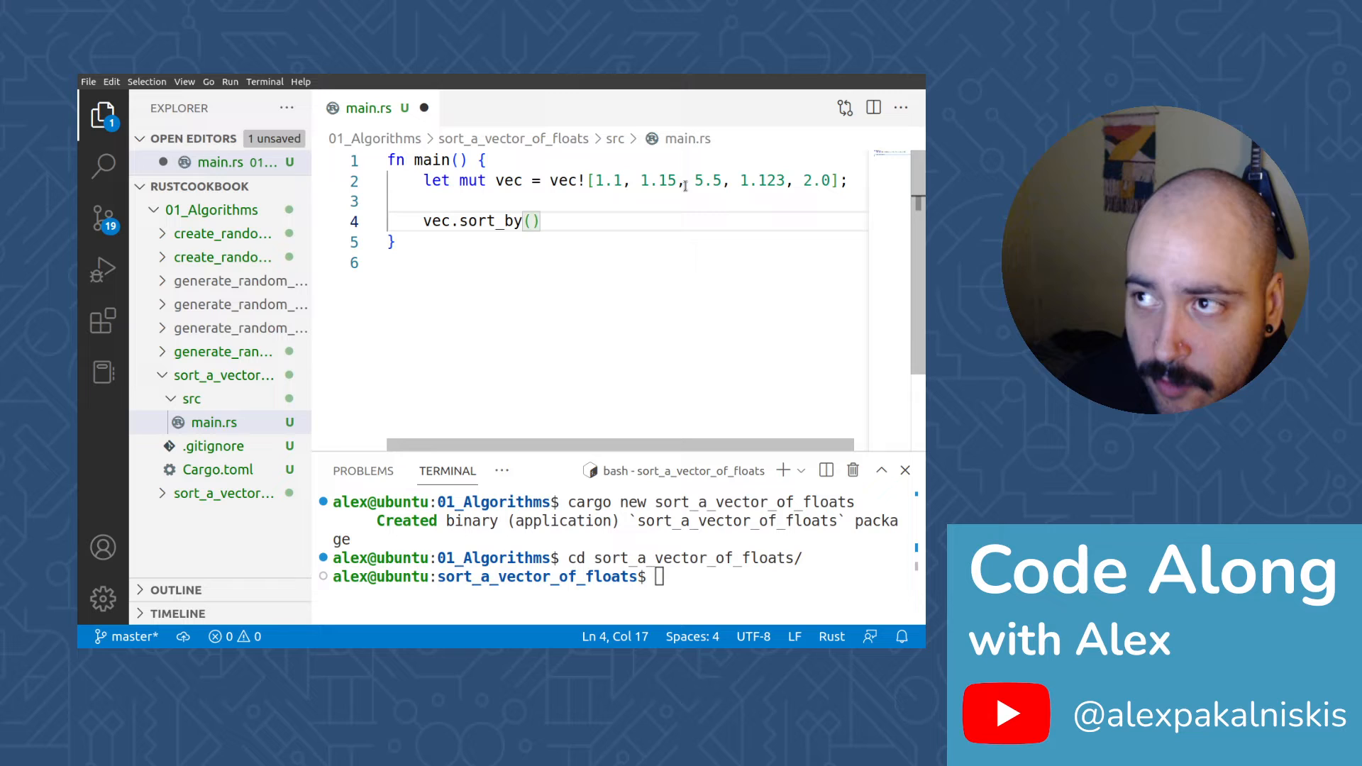
text(|)
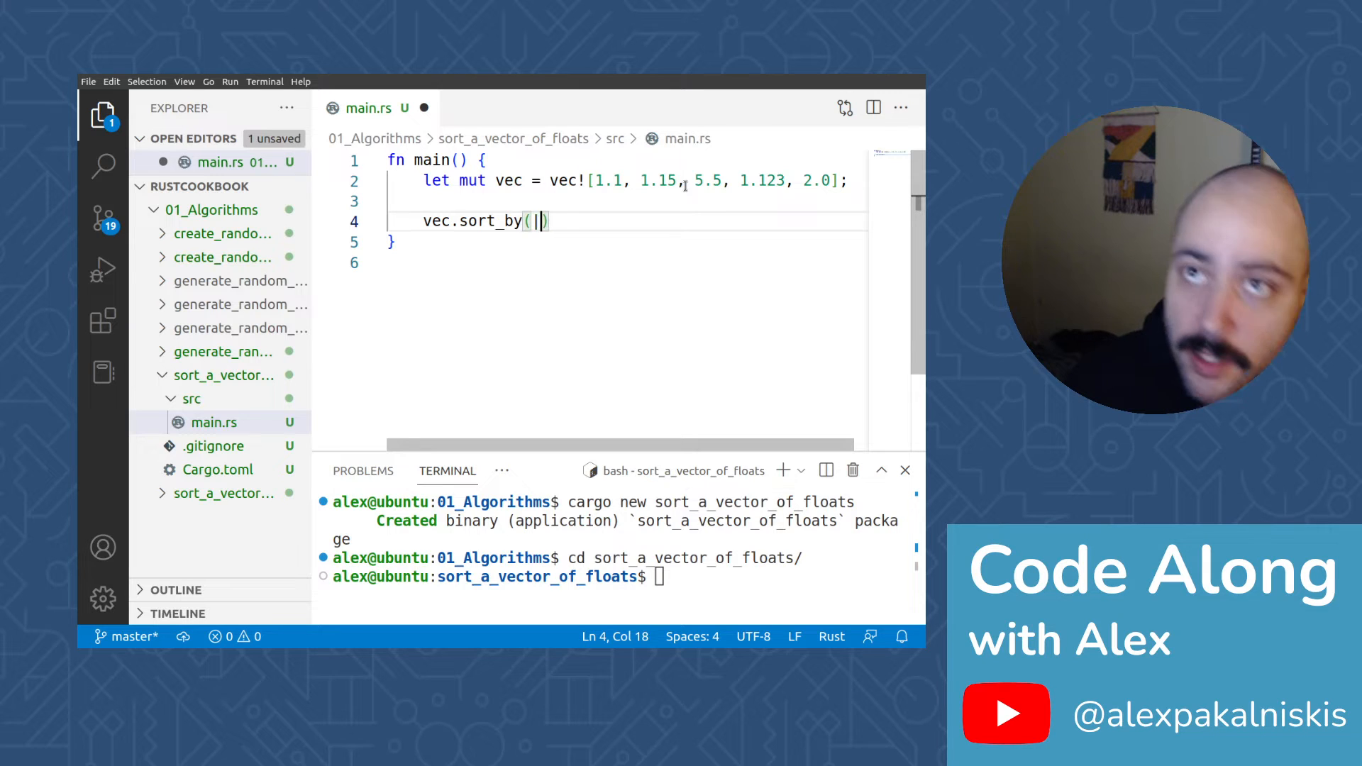
text(a)
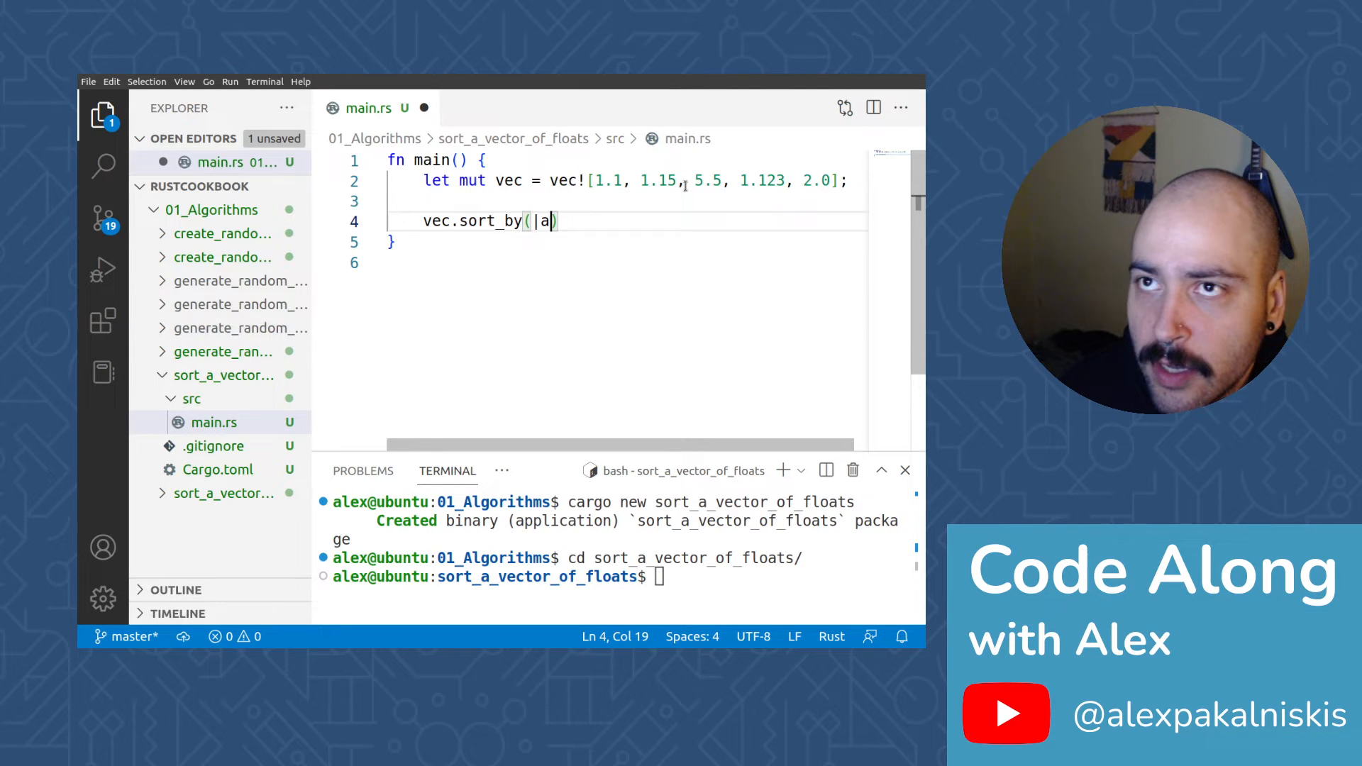
text(,)
key(BackSpace)
key(BackSpace)
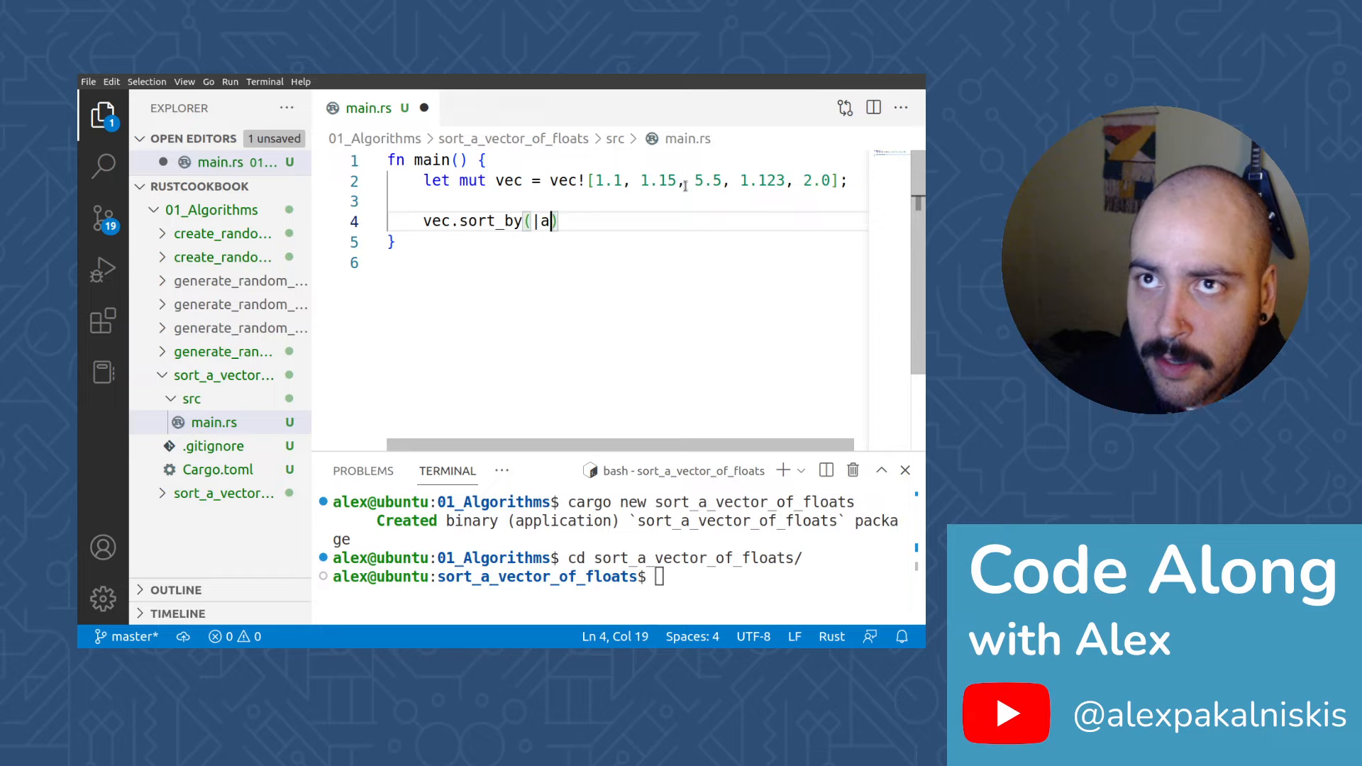
text(, )
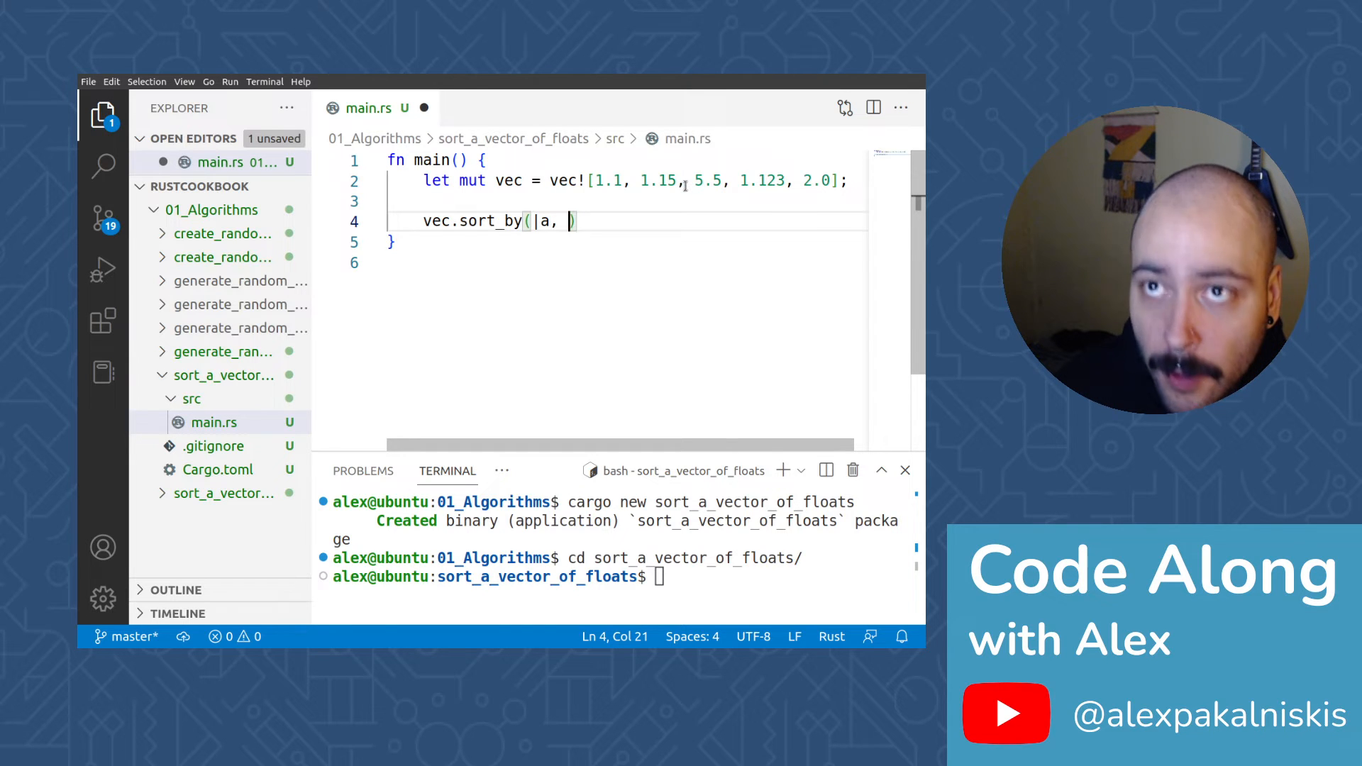
text(b)
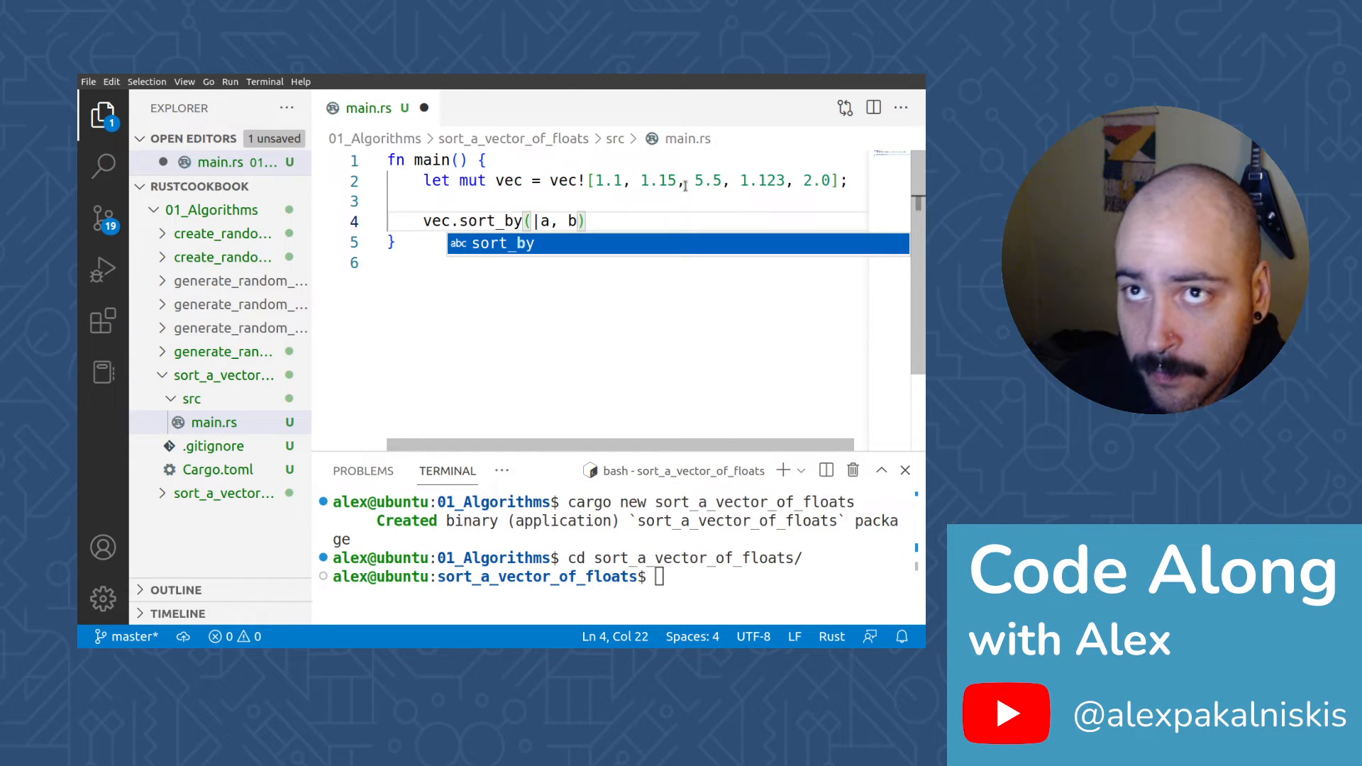
text(|)
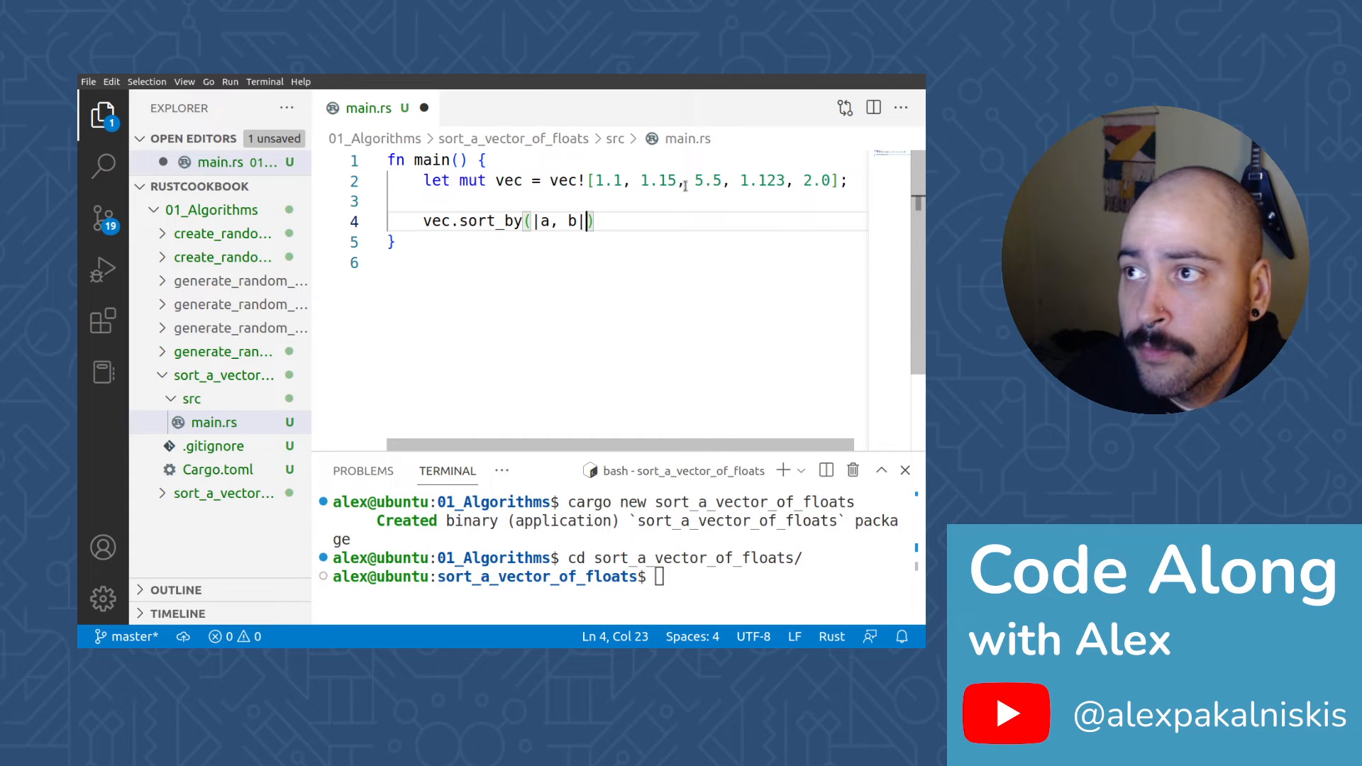
text( a.)
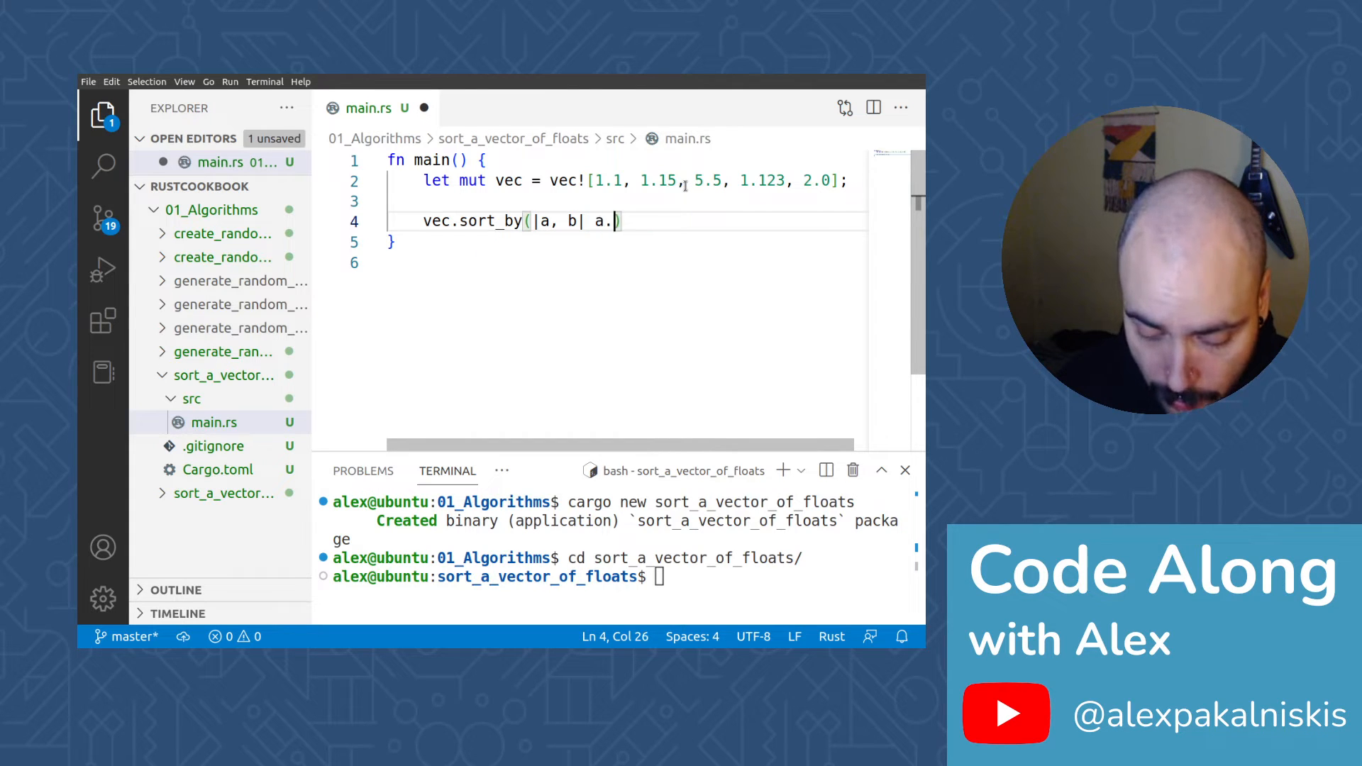
text(parti)
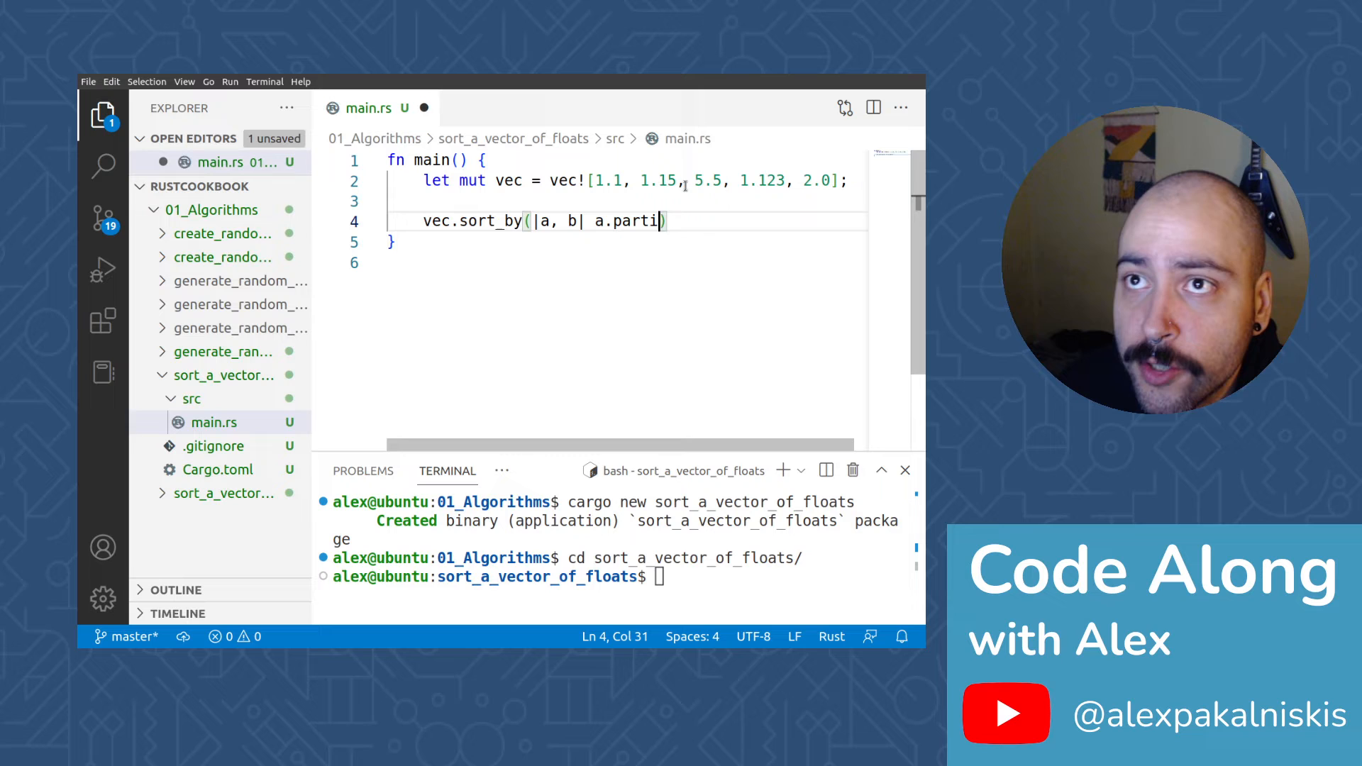
text(al_)
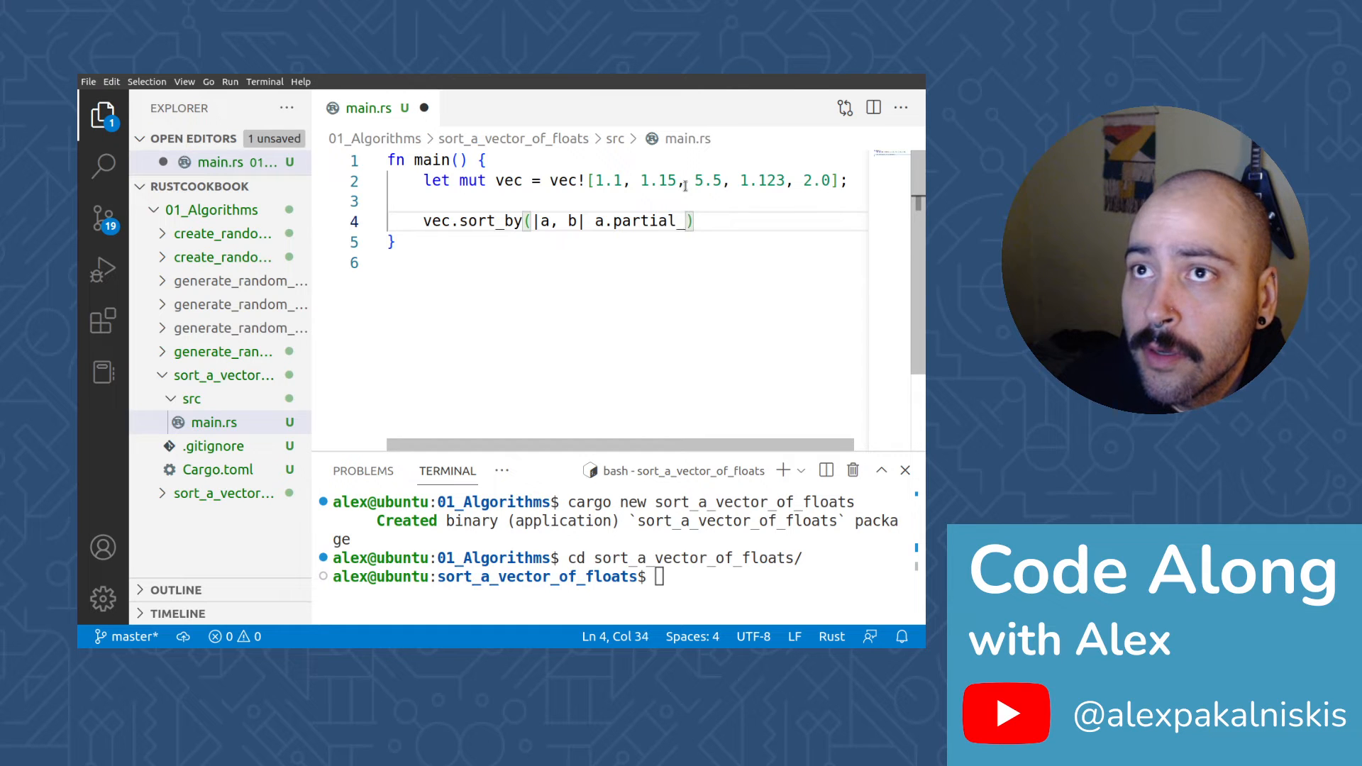
text(cmp(n)
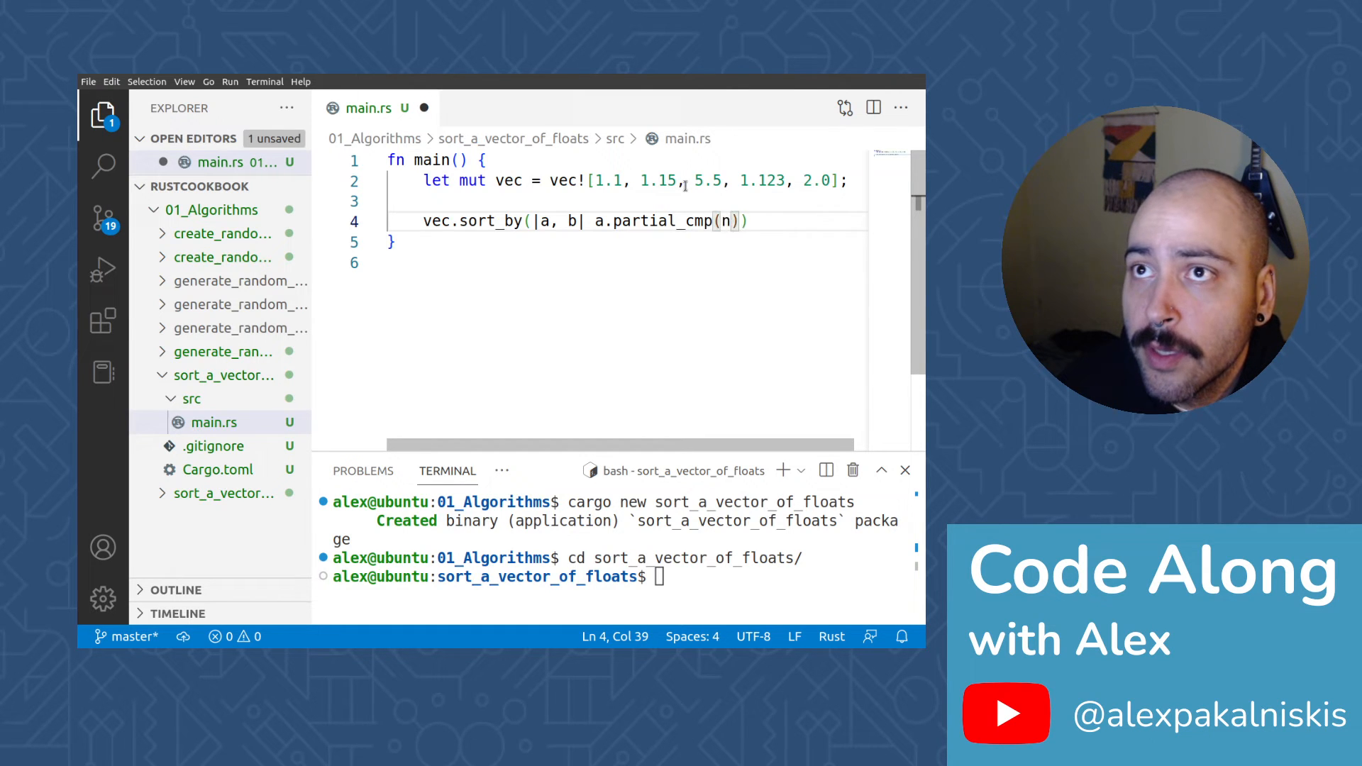
key(BackSpace)
text(b)
key(Right)
text(.un)
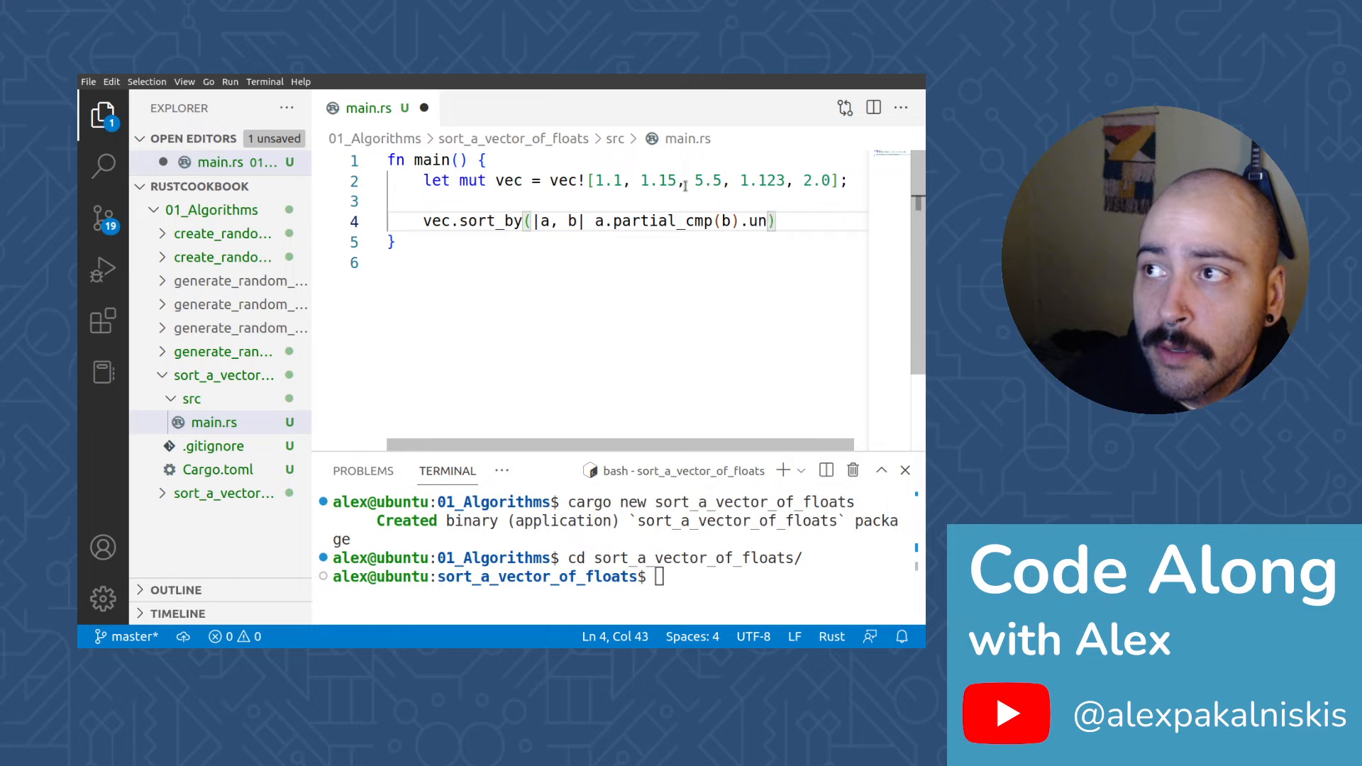
text(wrap()
key(Right)
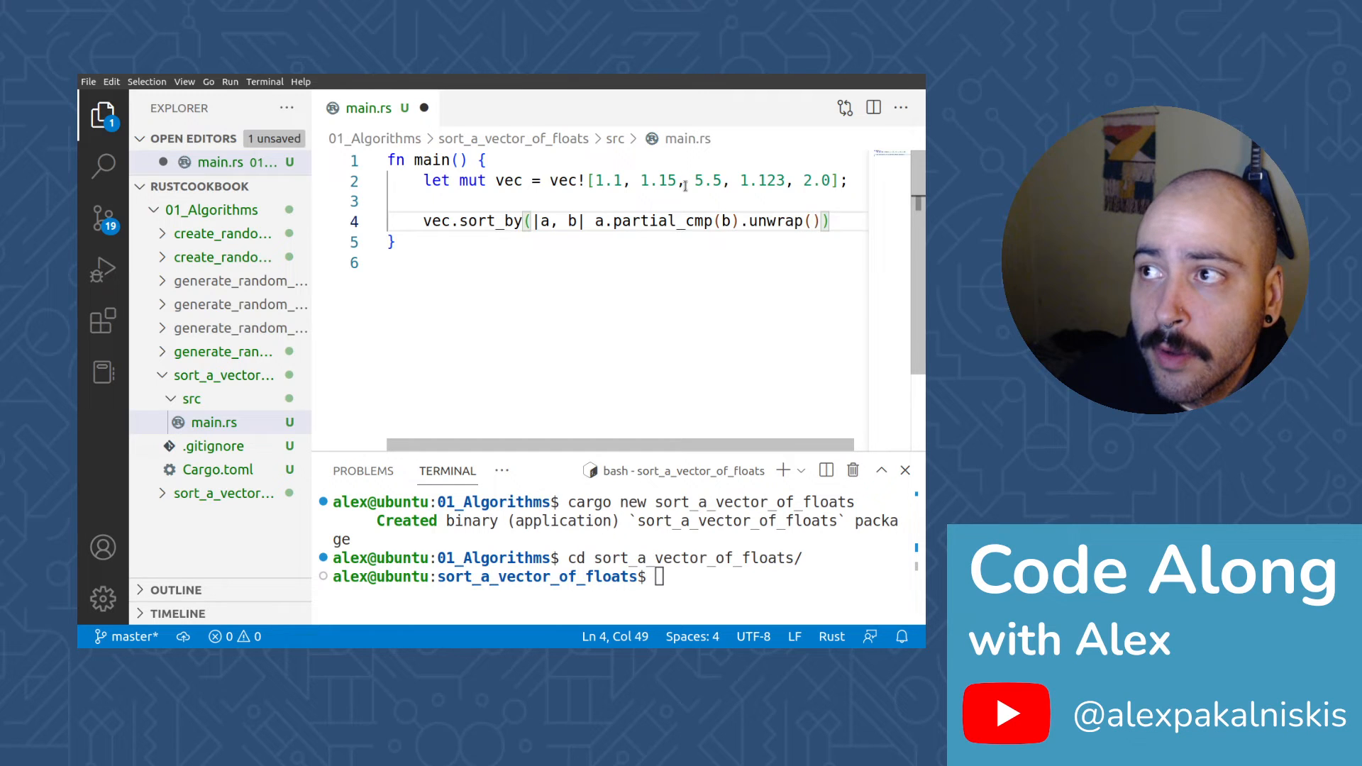
text(;)
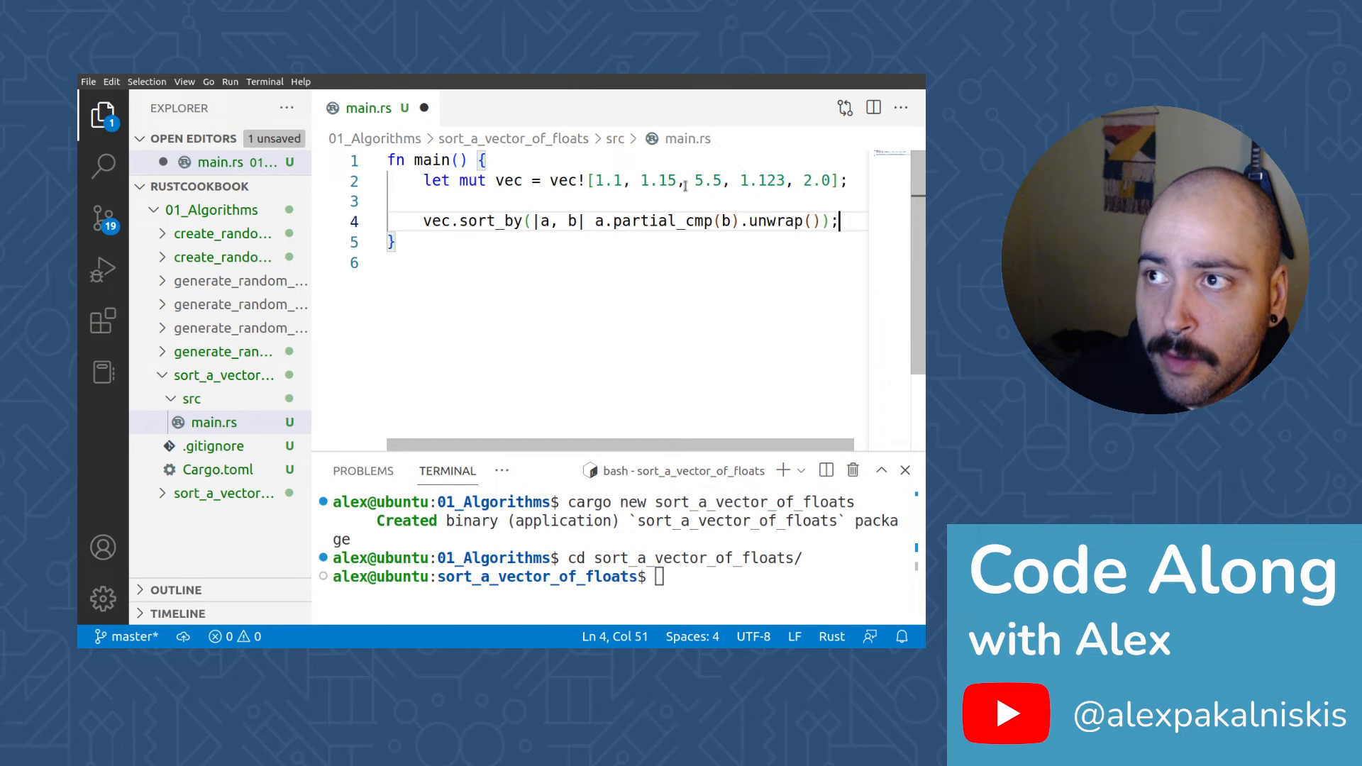
Add println!("{:?}", vec); after the sort and save main.rs
key(Return)
key(Return)
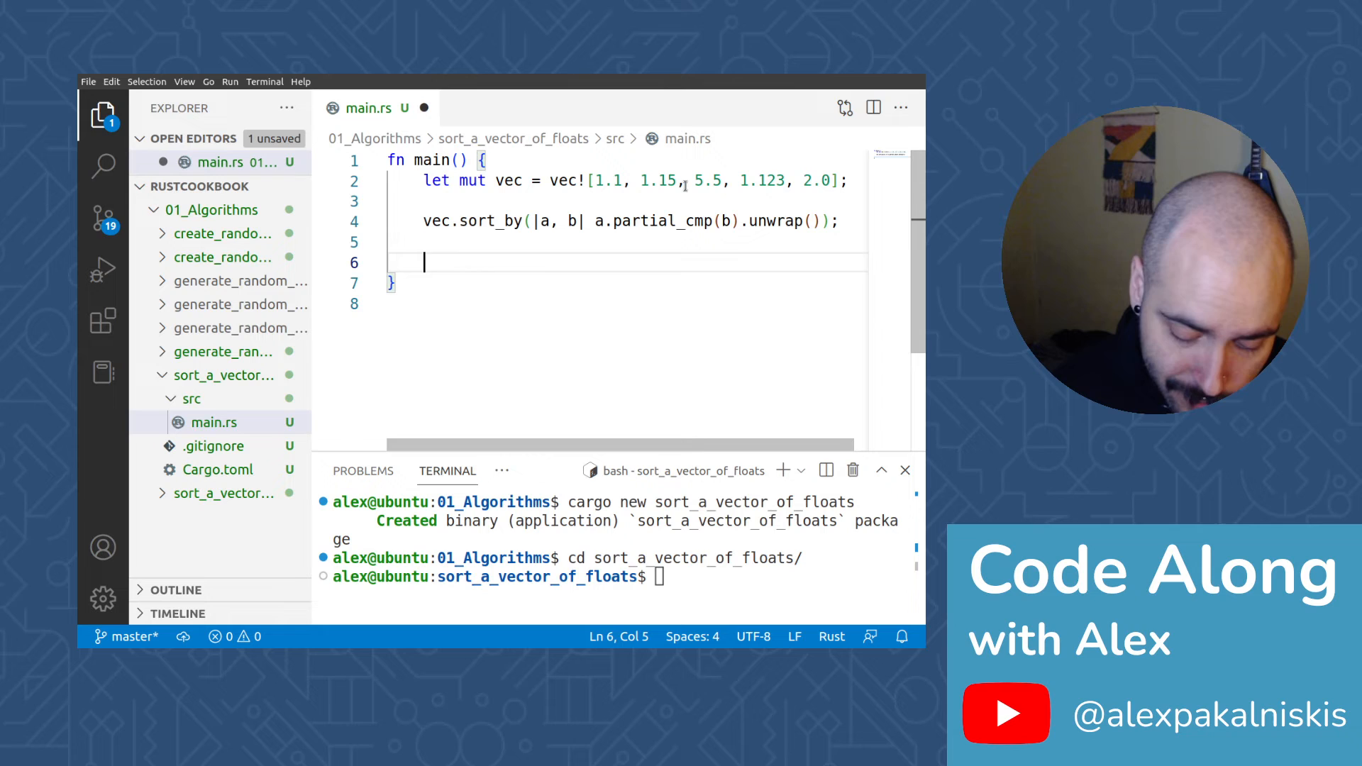
text(printl)
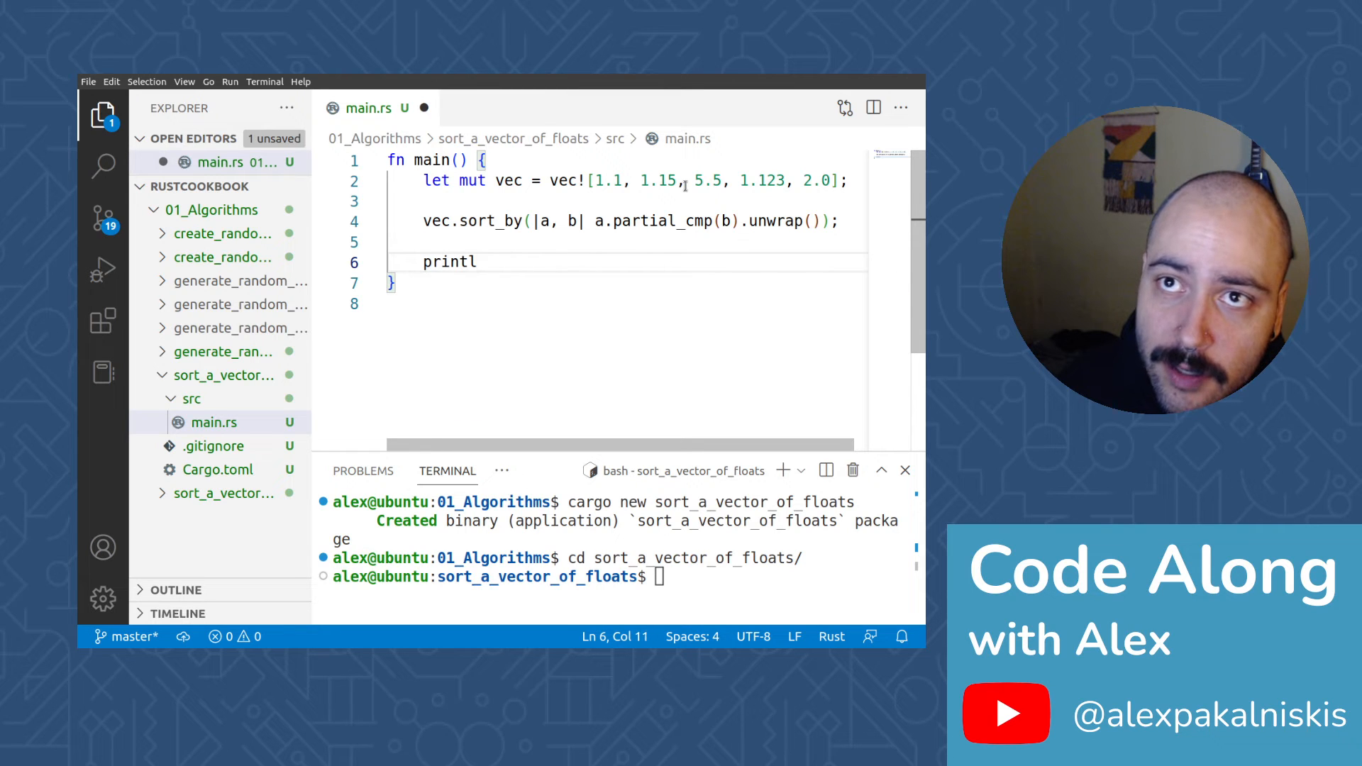
text((")
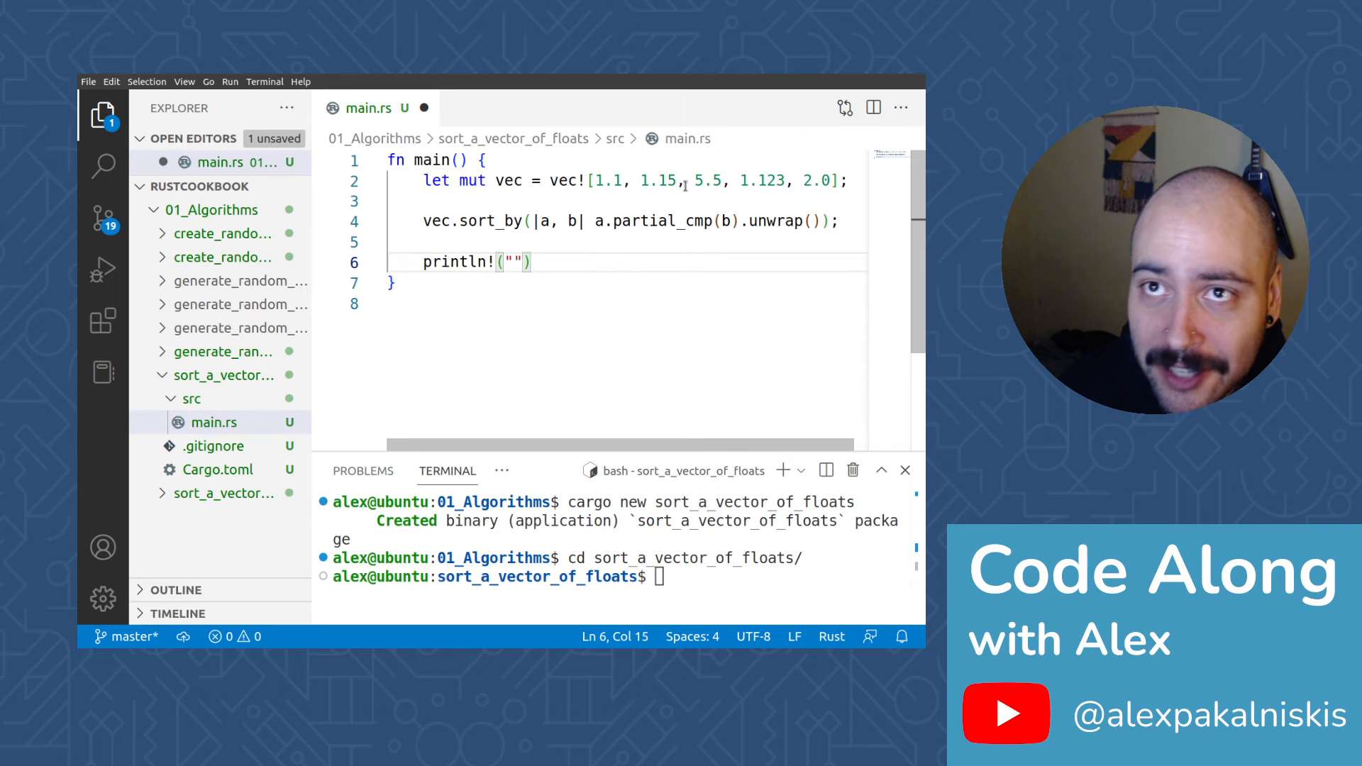
text({:)
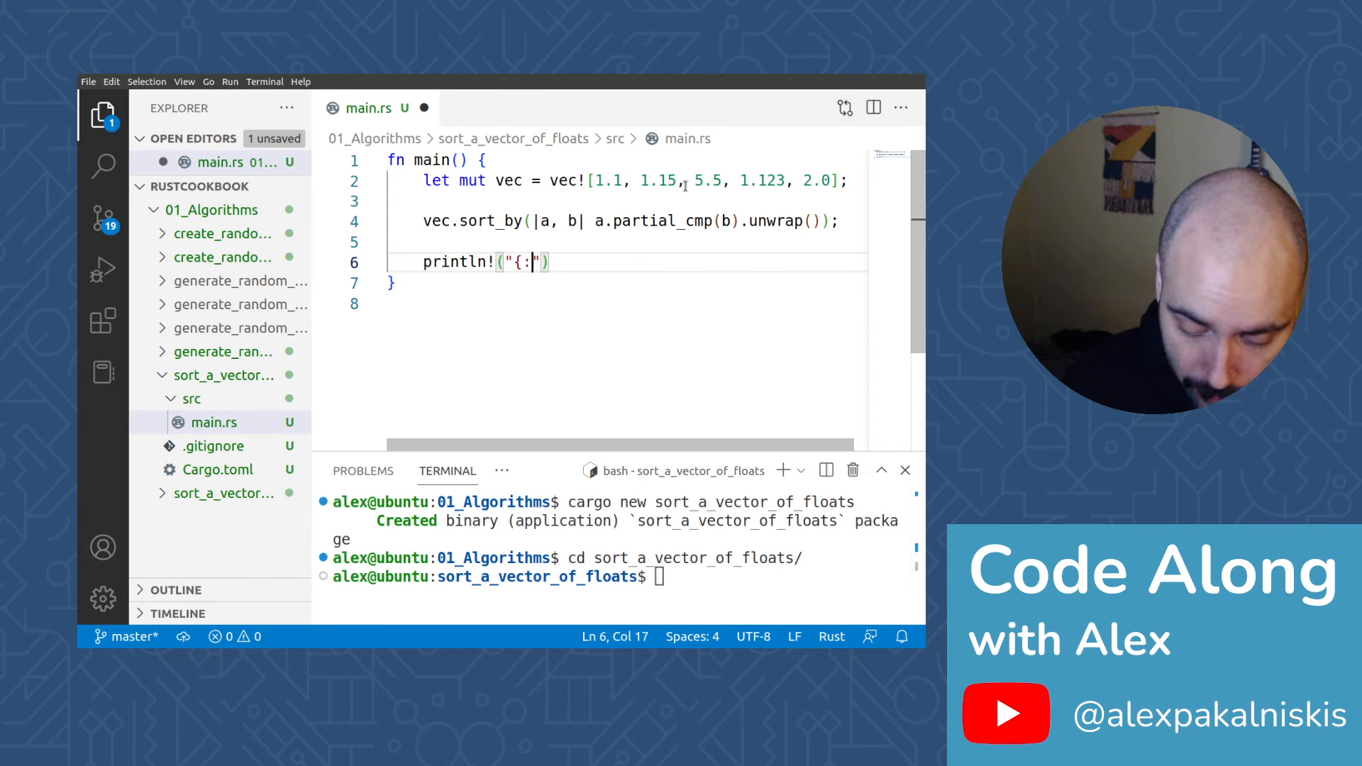
text(?})
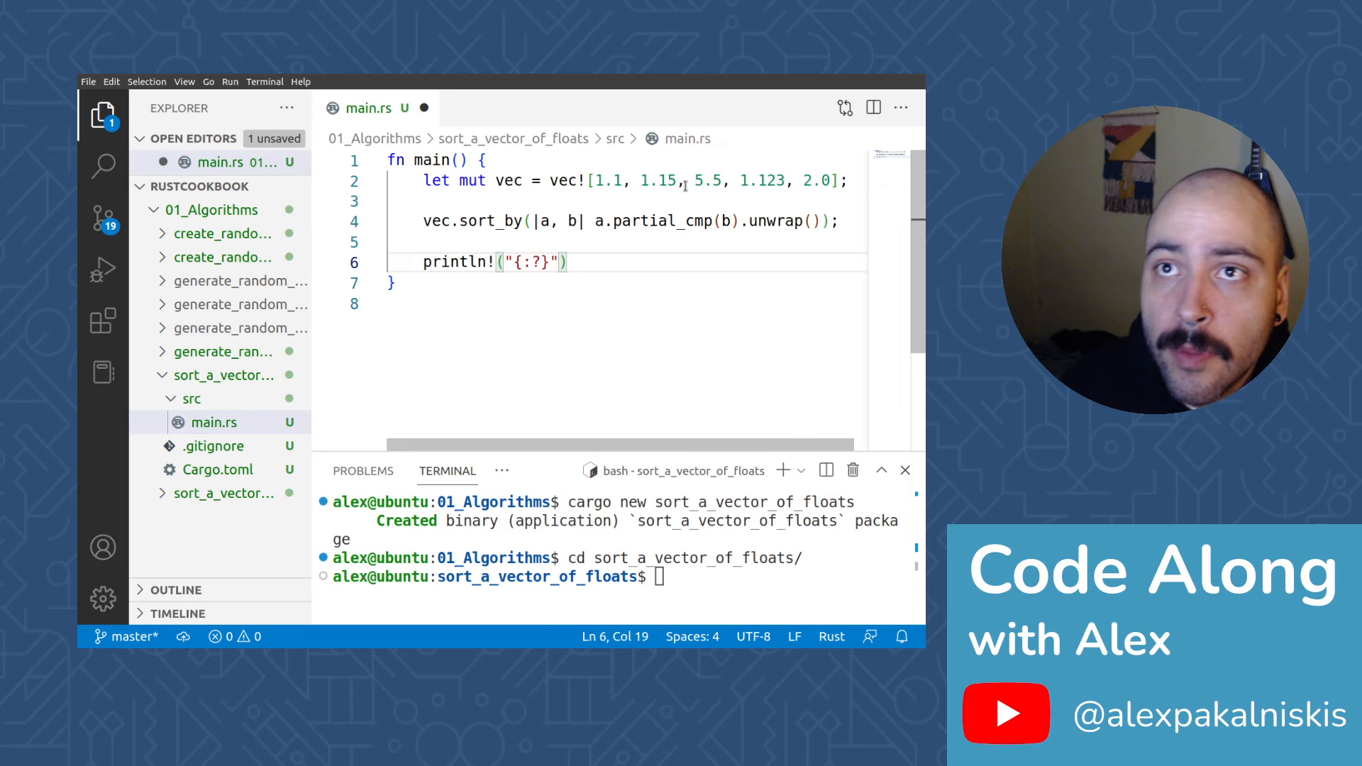
text(", vec)
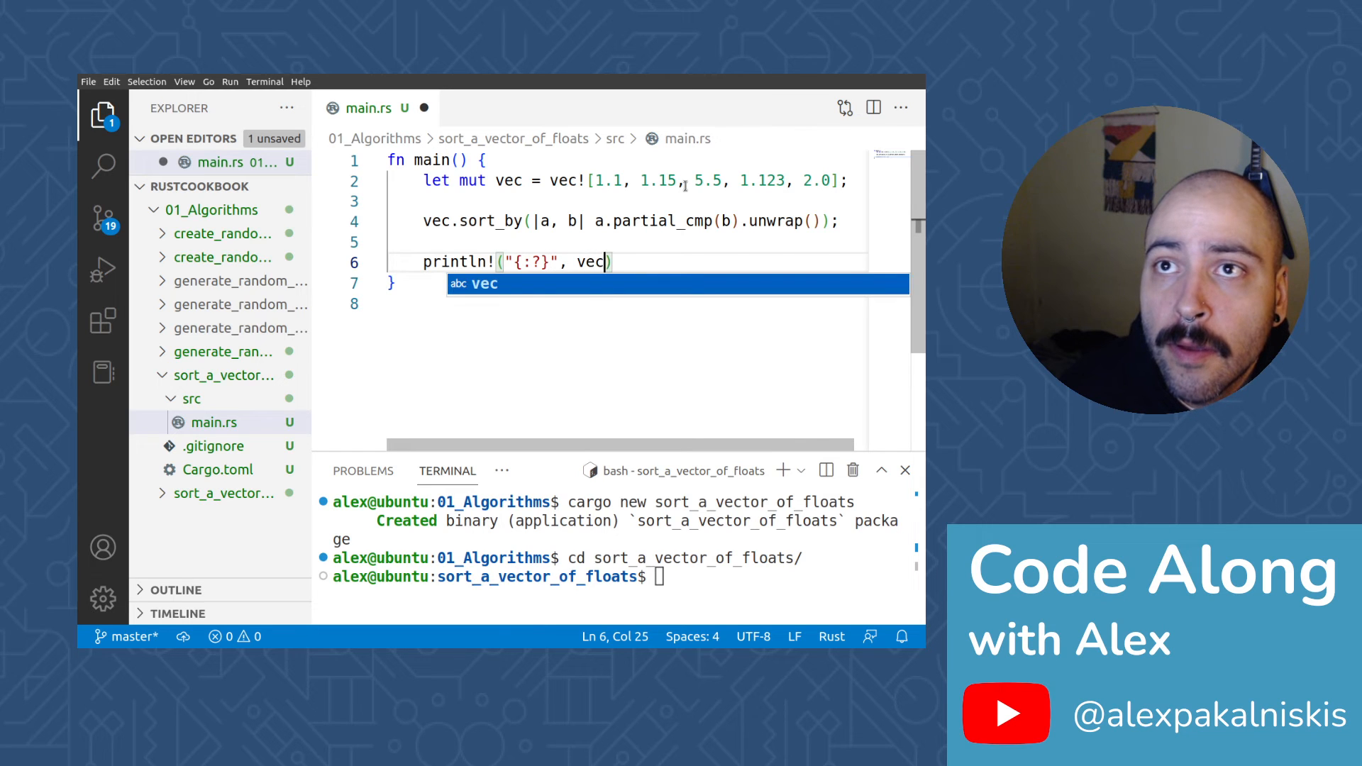
text();)
key(ctrl+s)
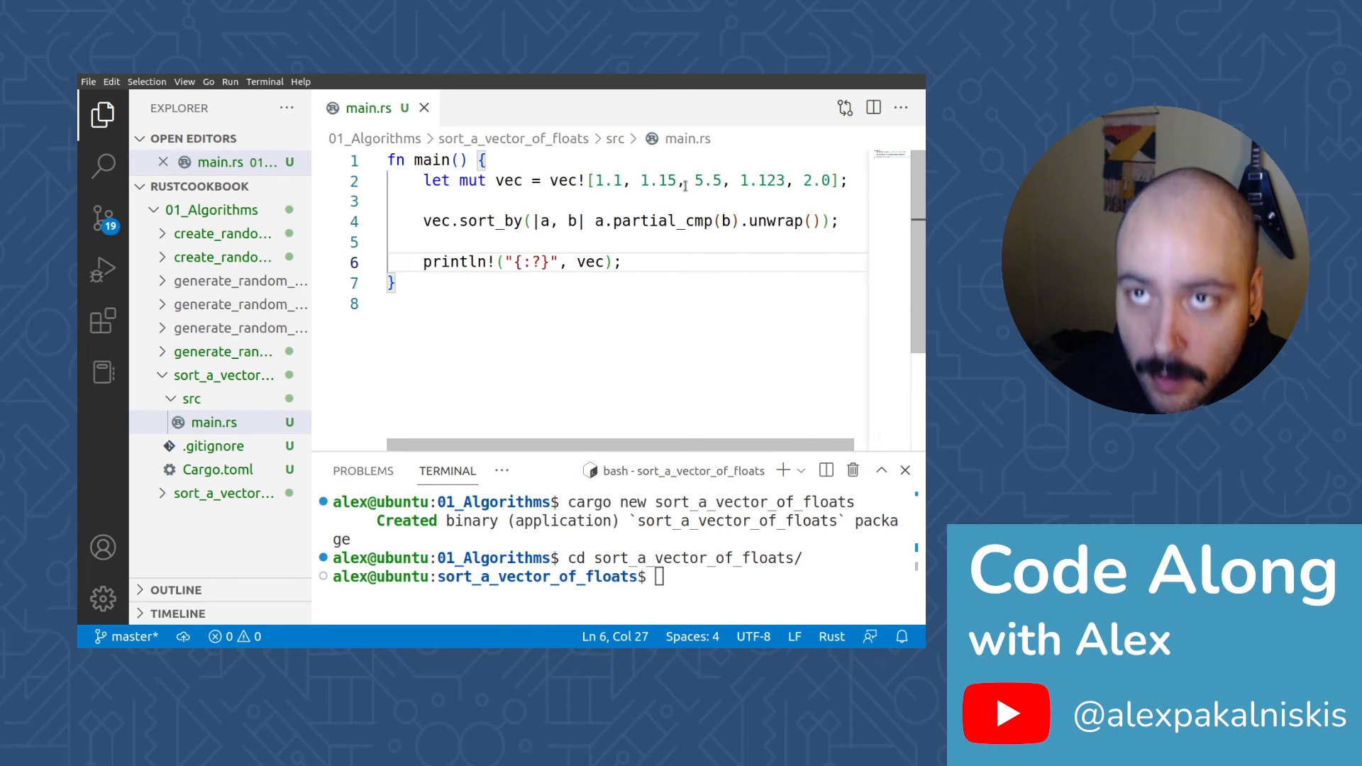
Run cargo run in the terminal to print [1.1, 1.123, 1.15, 2.0, 5.5]
key(ctrl+grave)
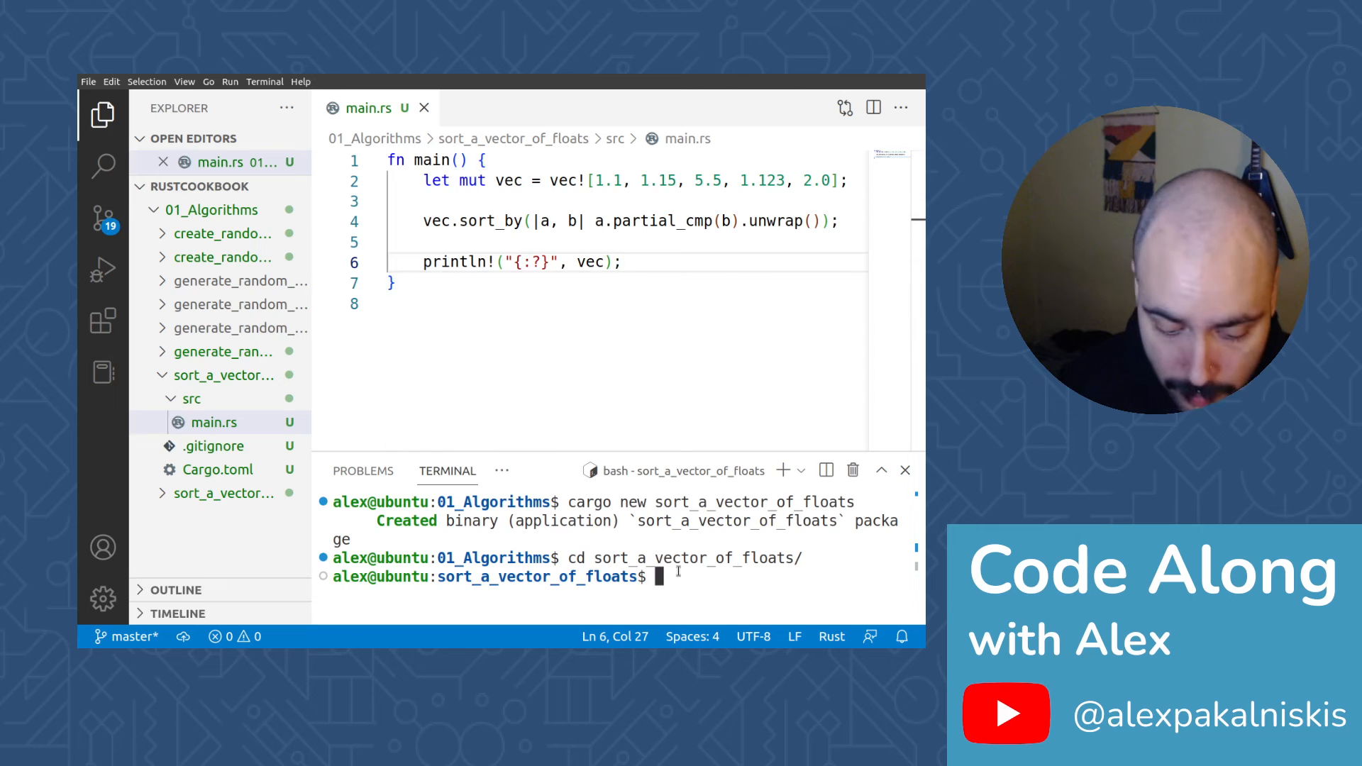
text(cargo run)
key(Return)
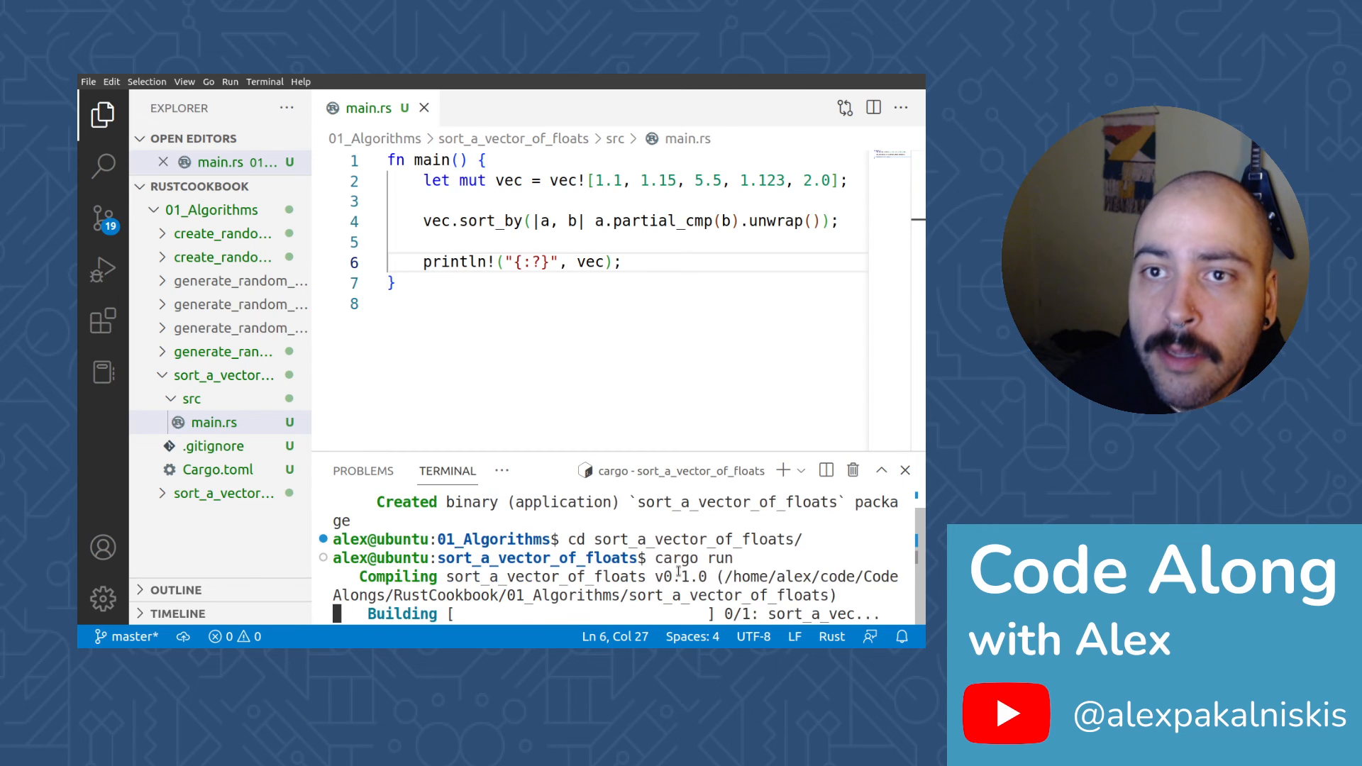